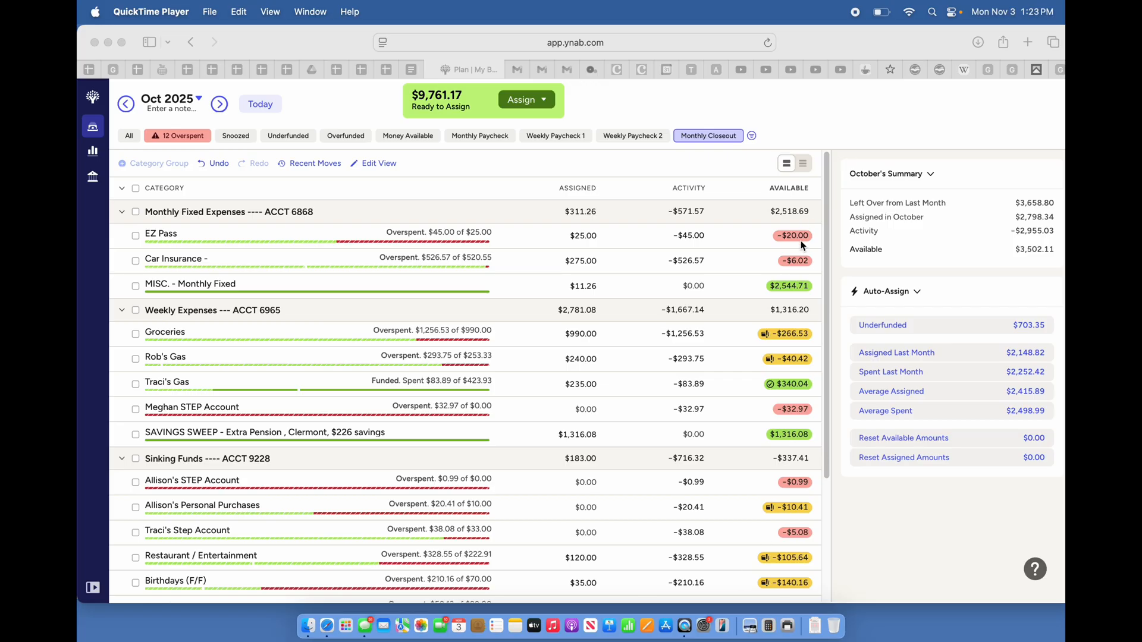
Move $20.00 from the MISC. - Monthly Fixed category to the overspent EZ Pass category in the October 2025 plan
click(795, 288)
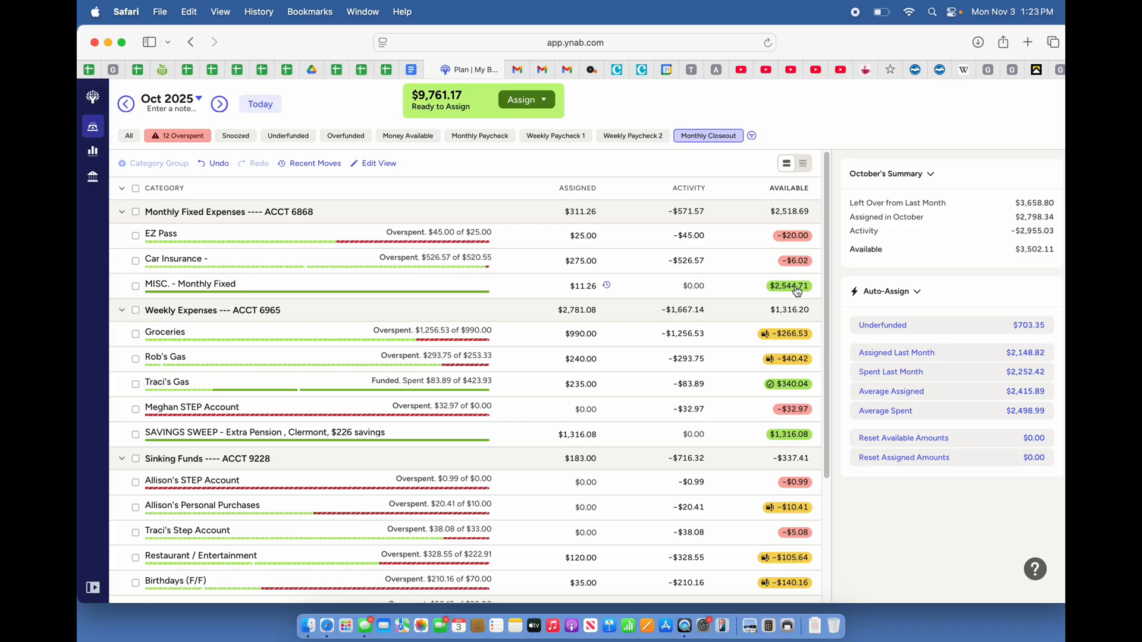
click(797, 290)
text(20)
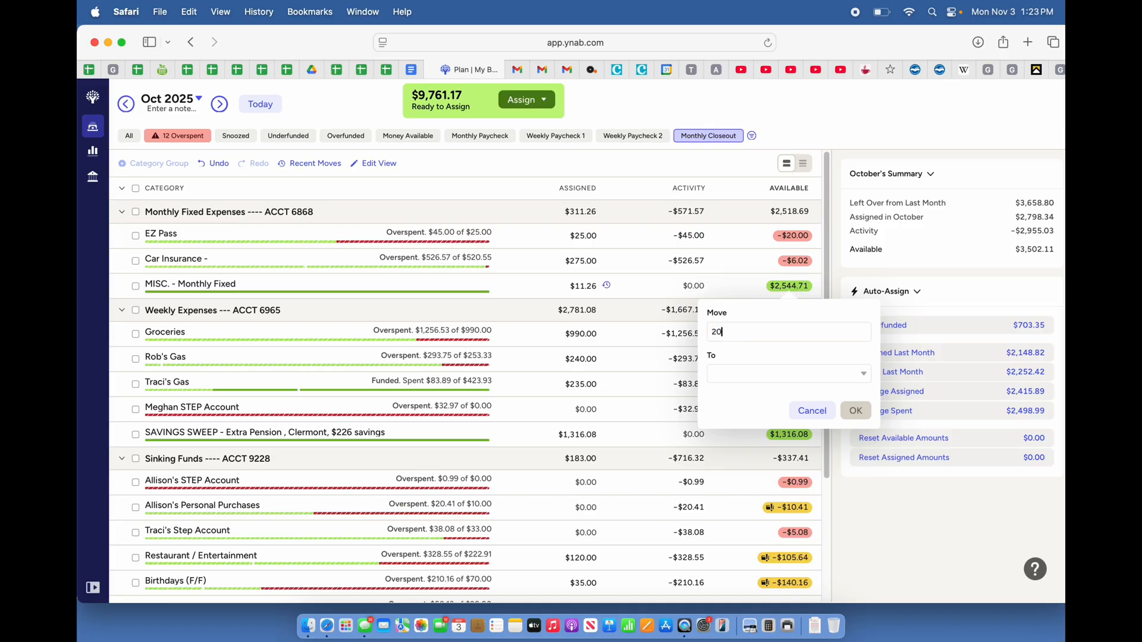
click(734, 375)
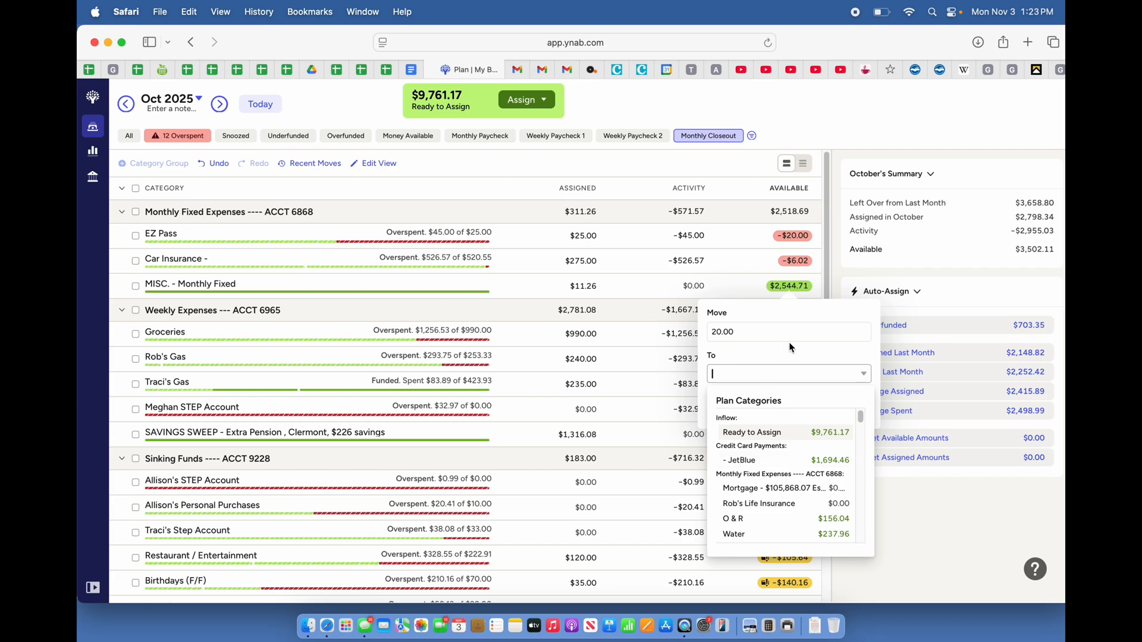
text(ez)
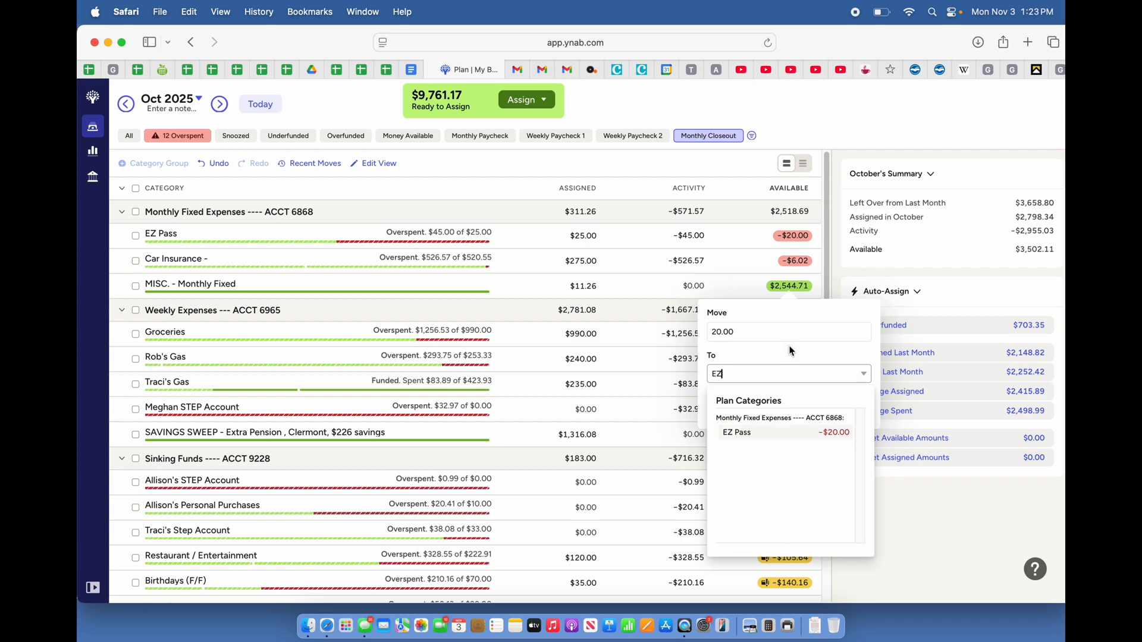
click(785, 432)
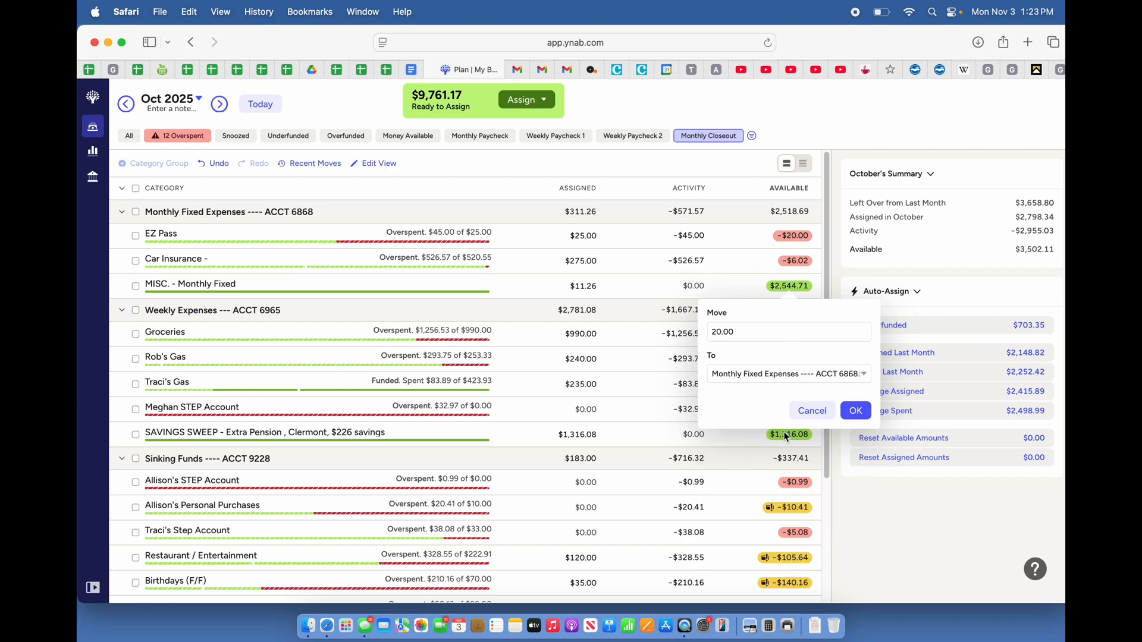
click(854, 411)
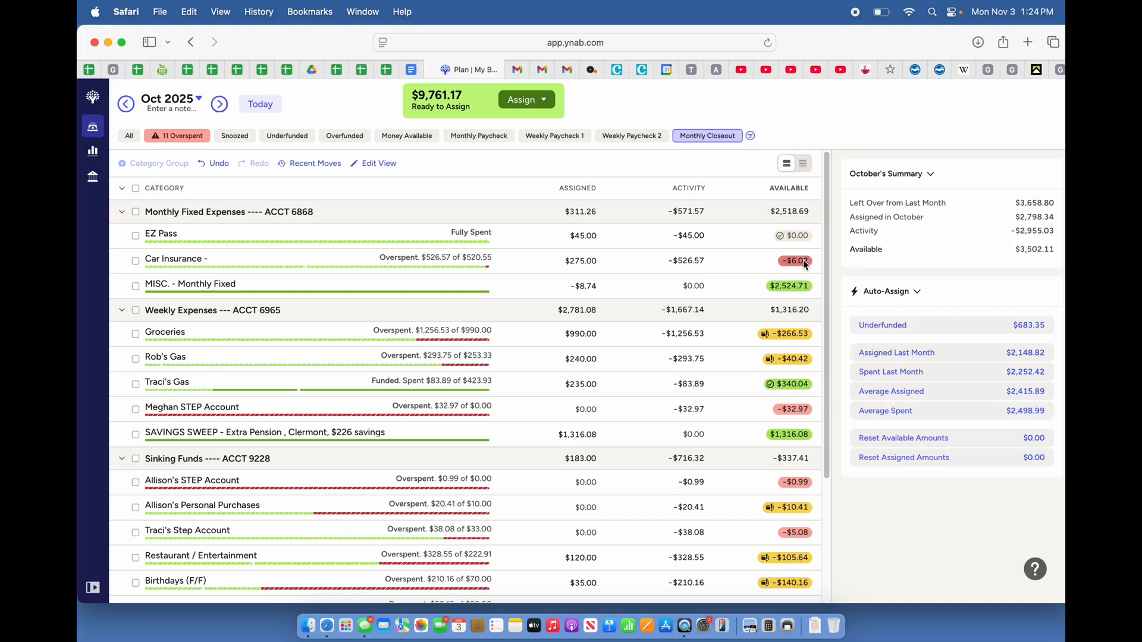
Try to move $6.02 from MISC. - Monthly Fixed with that same category as the destination, and check the recent moves
mouse_move(803, 266)
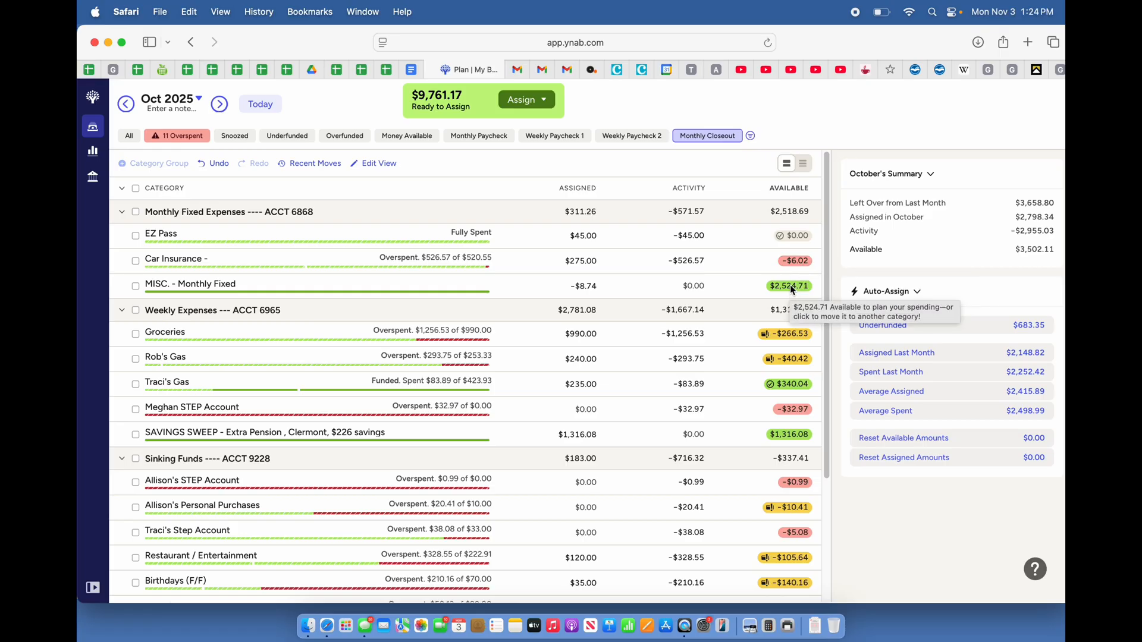
click(793, 287)
text(6.02)
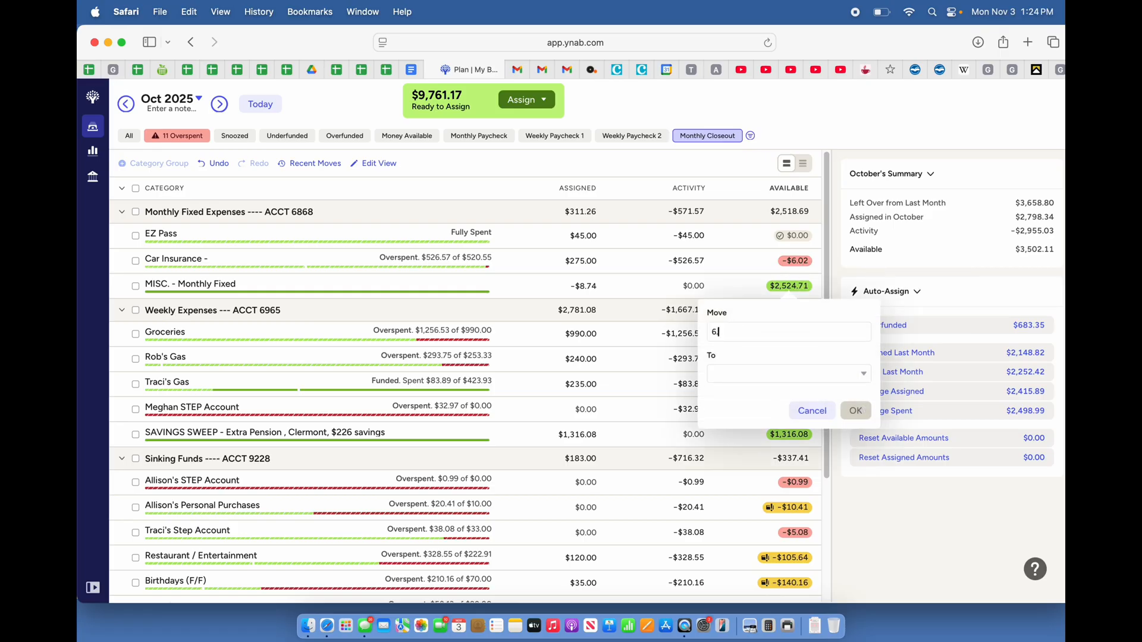
click(748, 376)
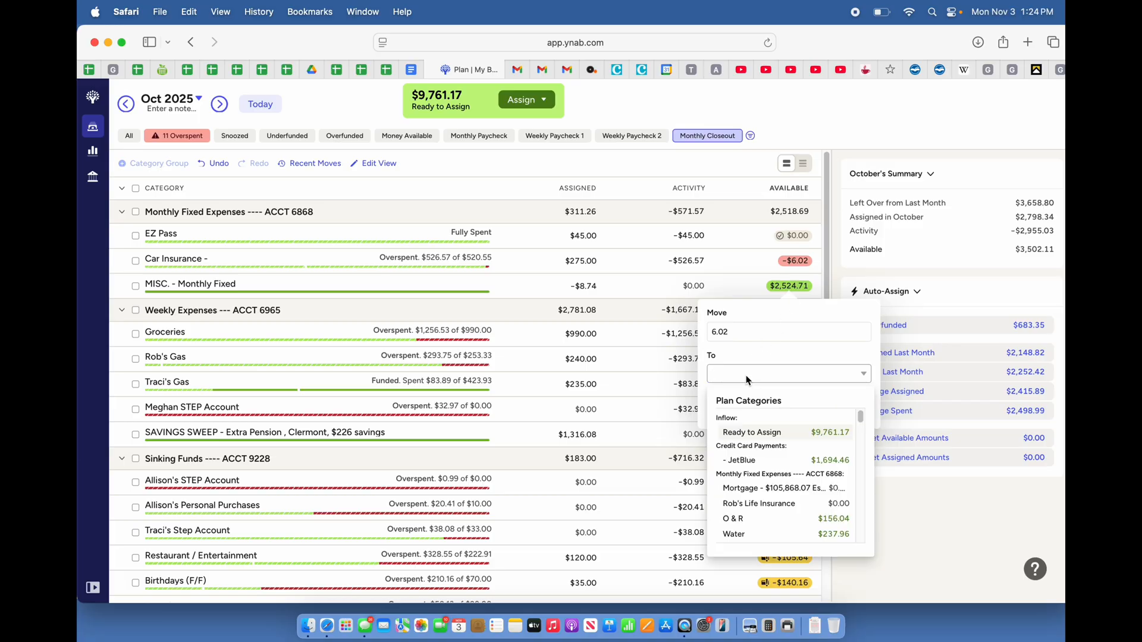
text(MI)
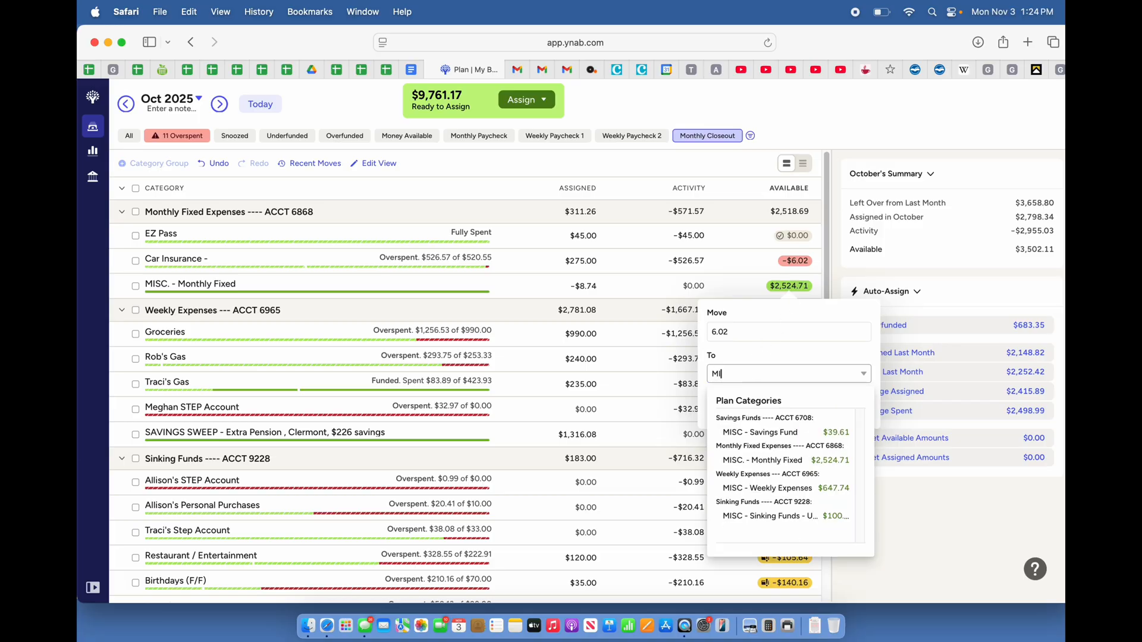
text(S)
click(743, 462)
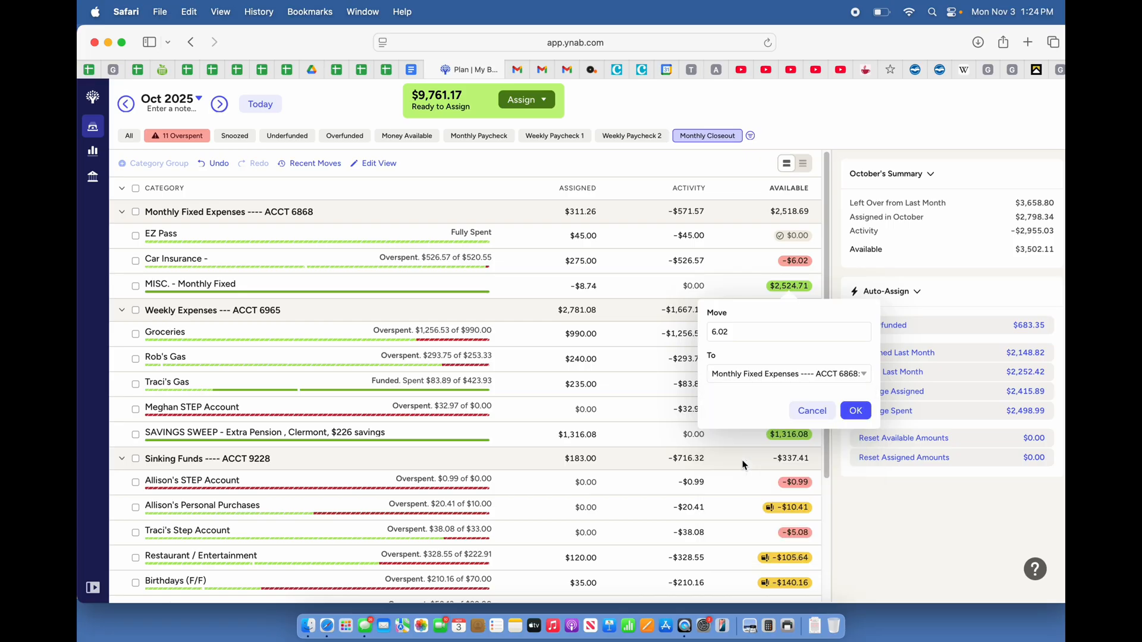
click(856, 411)
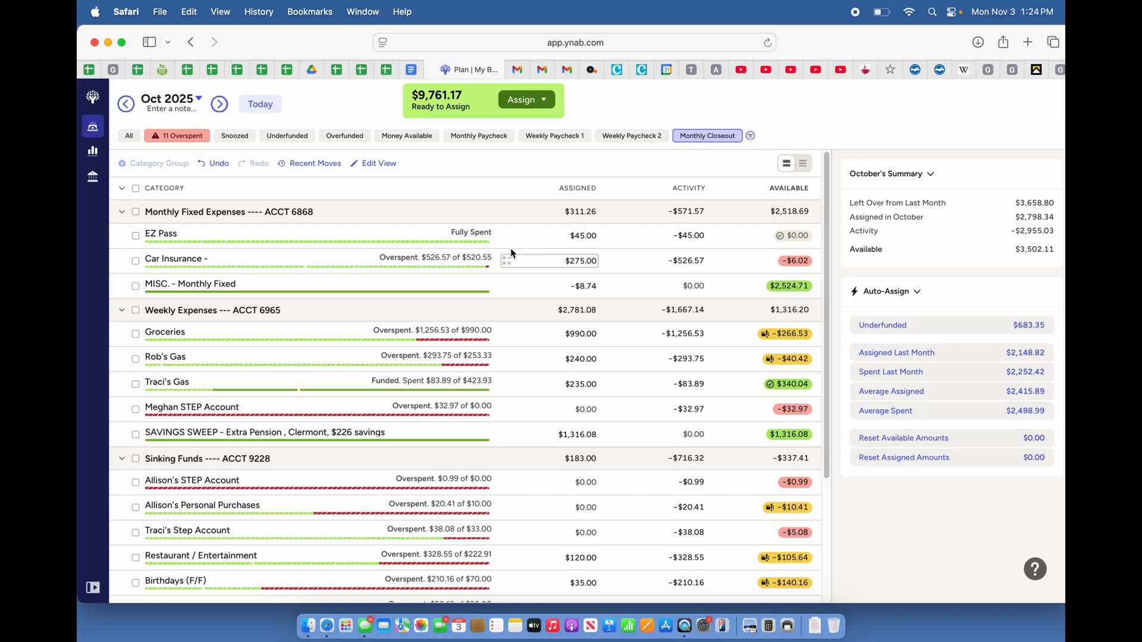
click(319, 163)
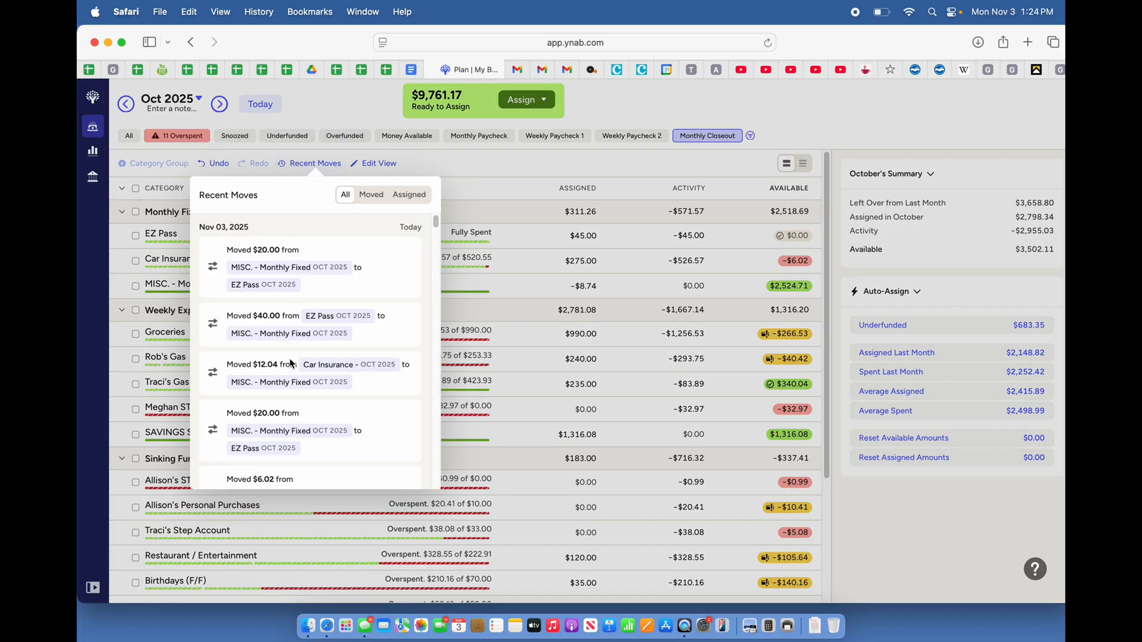
click(505, 169)
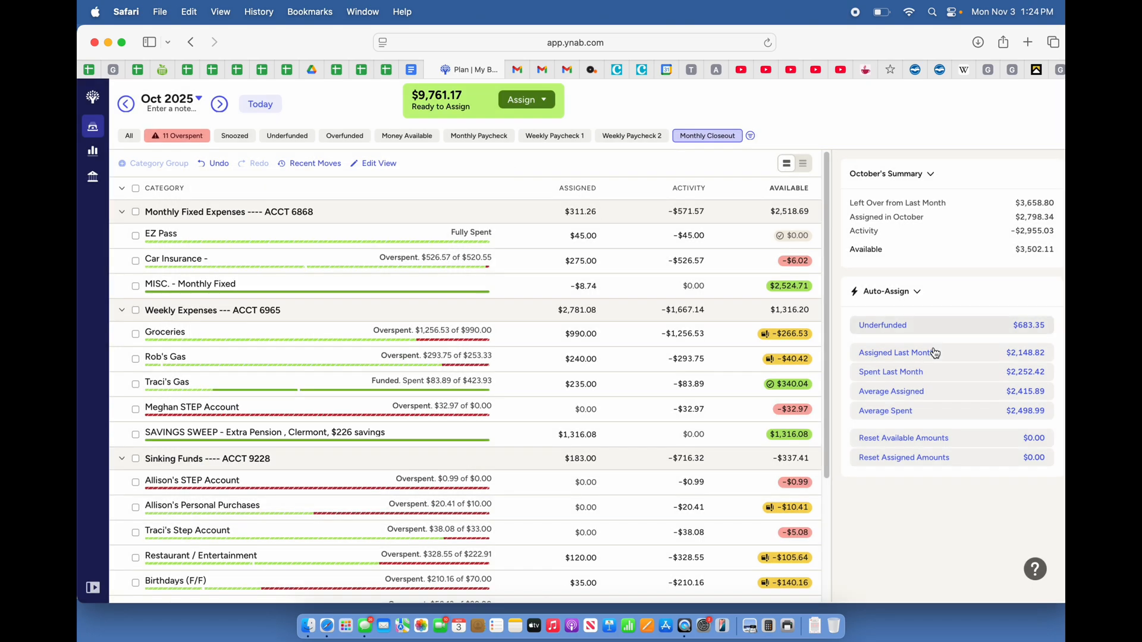
Move $6.02 from MISC. - Monthly Fixed to the overspent Car Insurance category
click(796, 286)
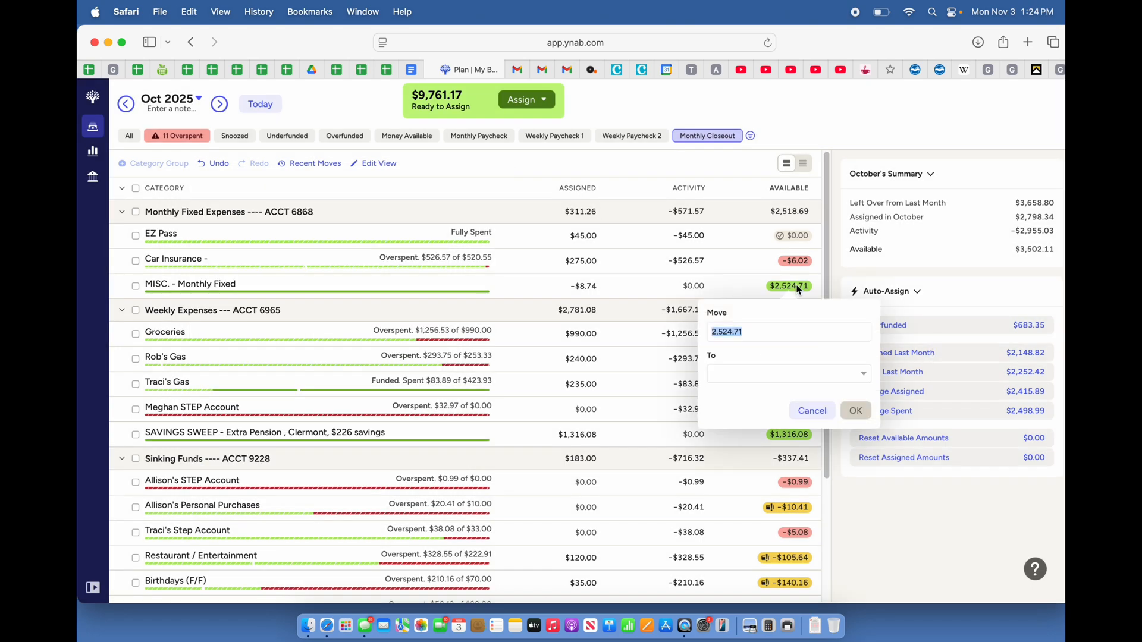
text(6.02)
click(724, 376)
text(Mis)
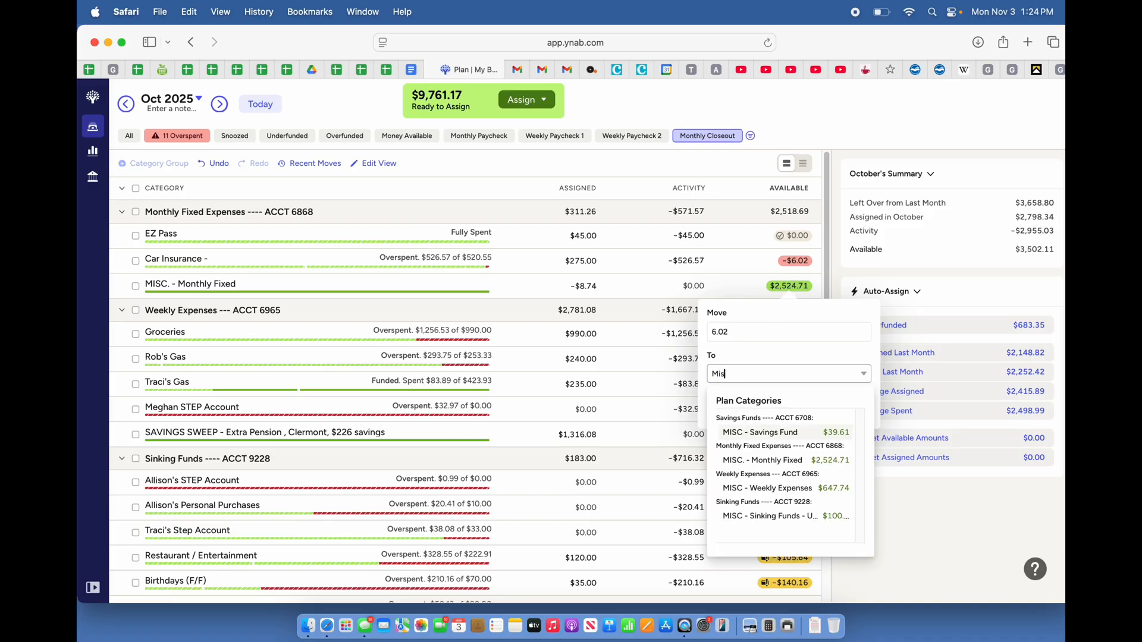
click(793, 461)
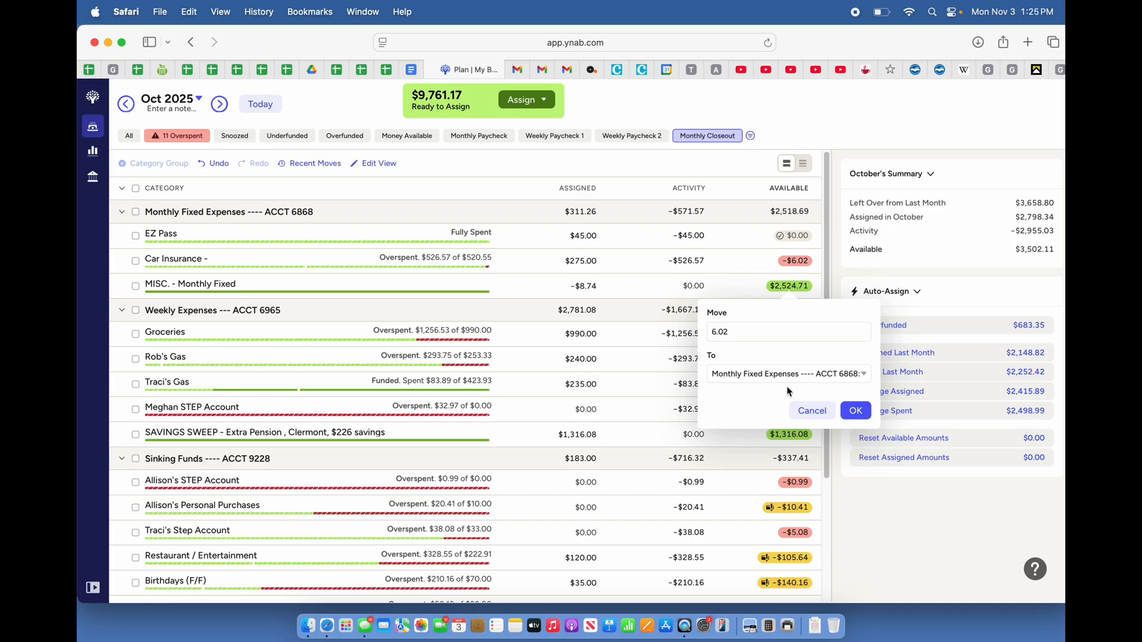
click(804, 374)
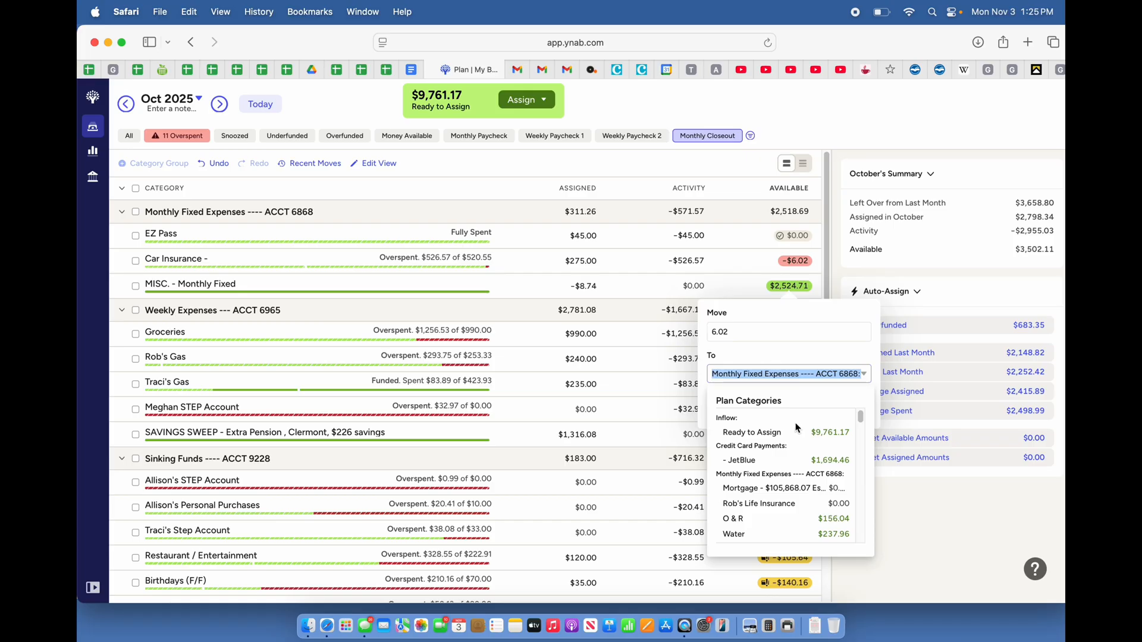
text(Car)
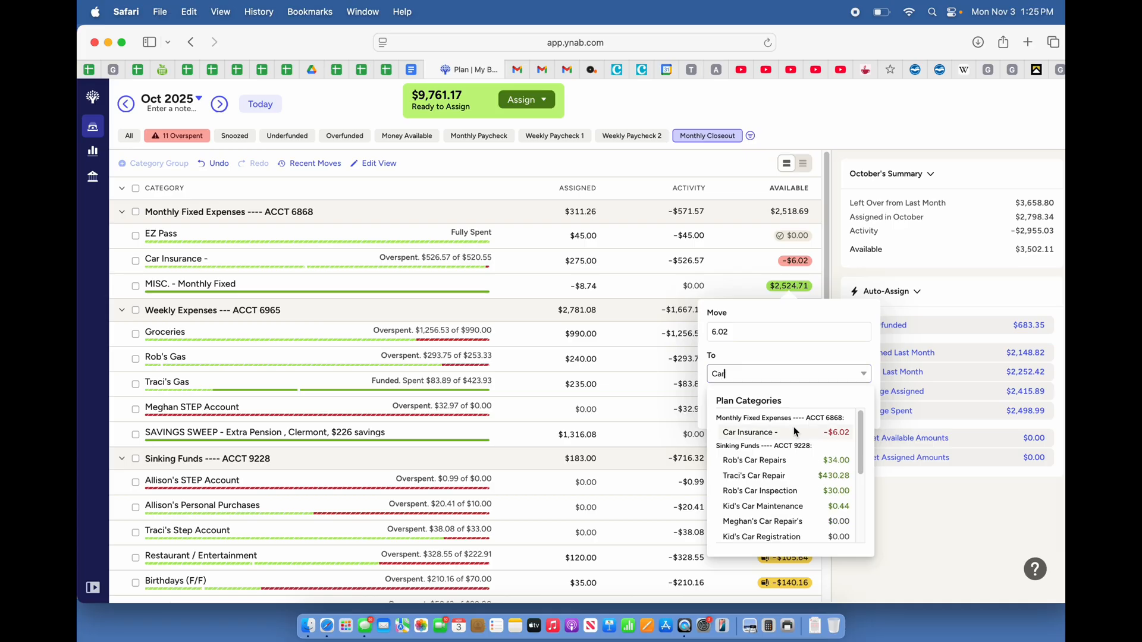
click(781, 436)
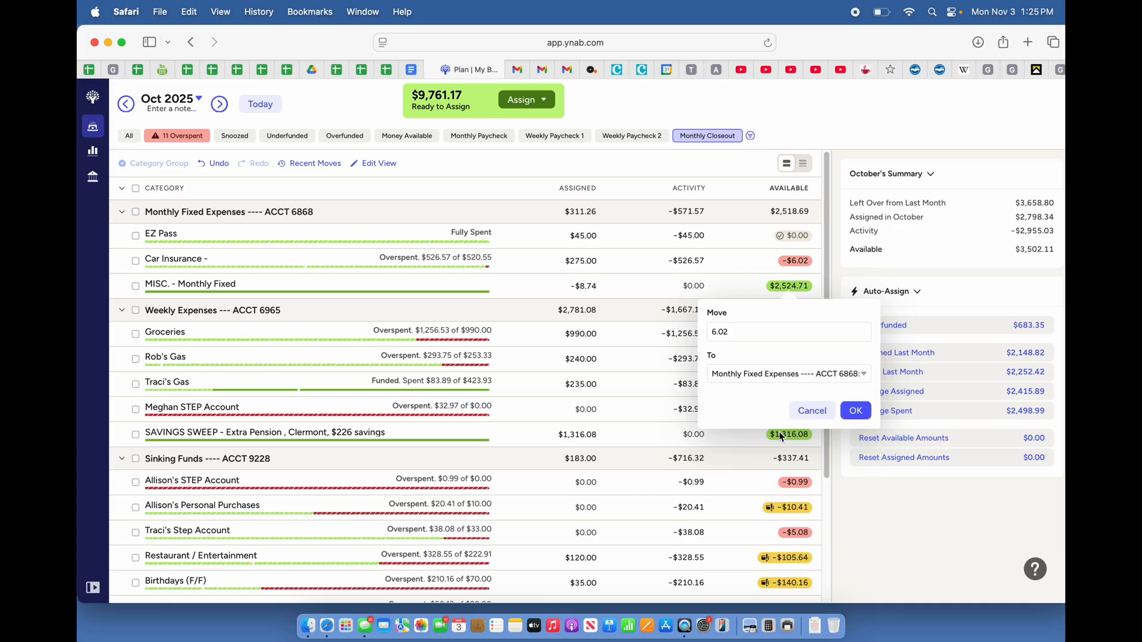
click(855, 411)
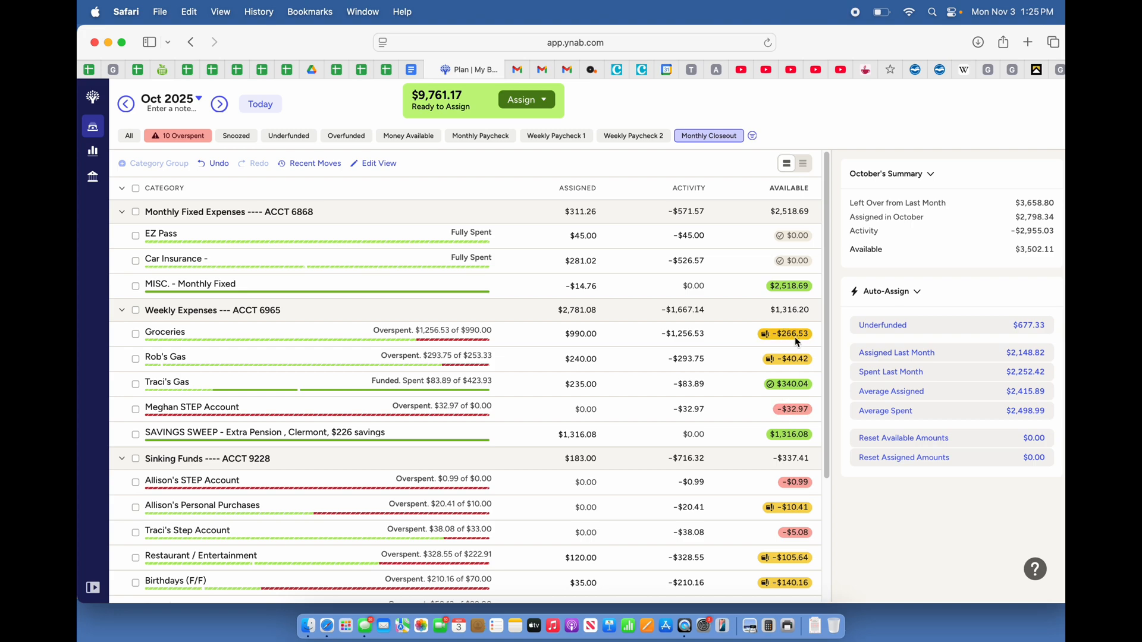
Move $266.53 from the SAVINGS SWEEP category to the overspent Groceries category under Weekly Expenses
click(794, 435)
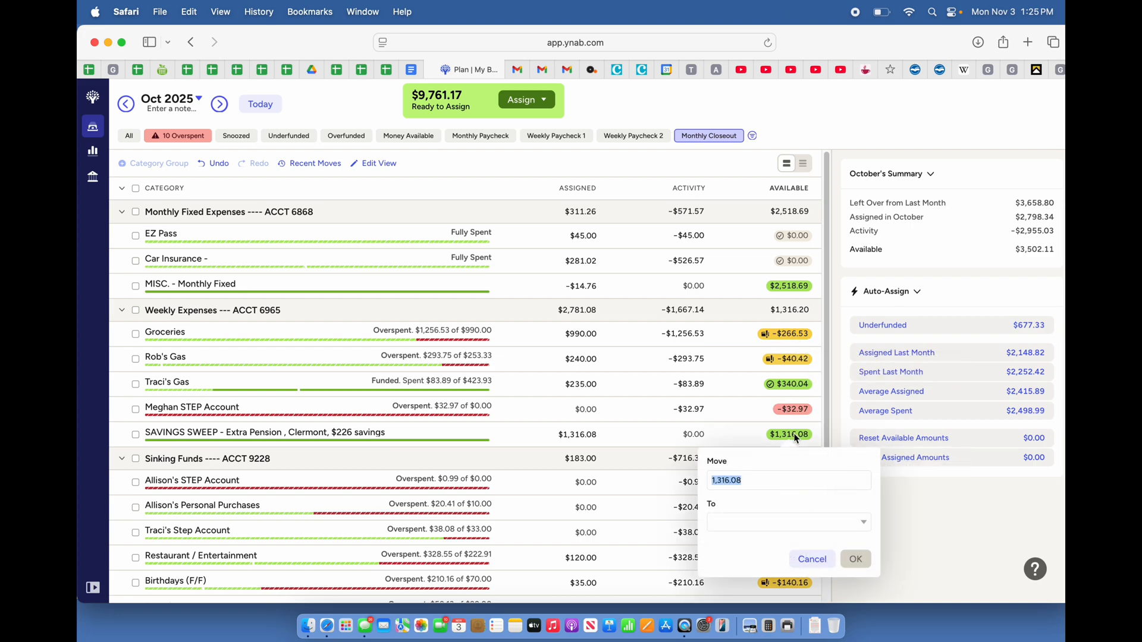
text(266.53)
click(741, 524)
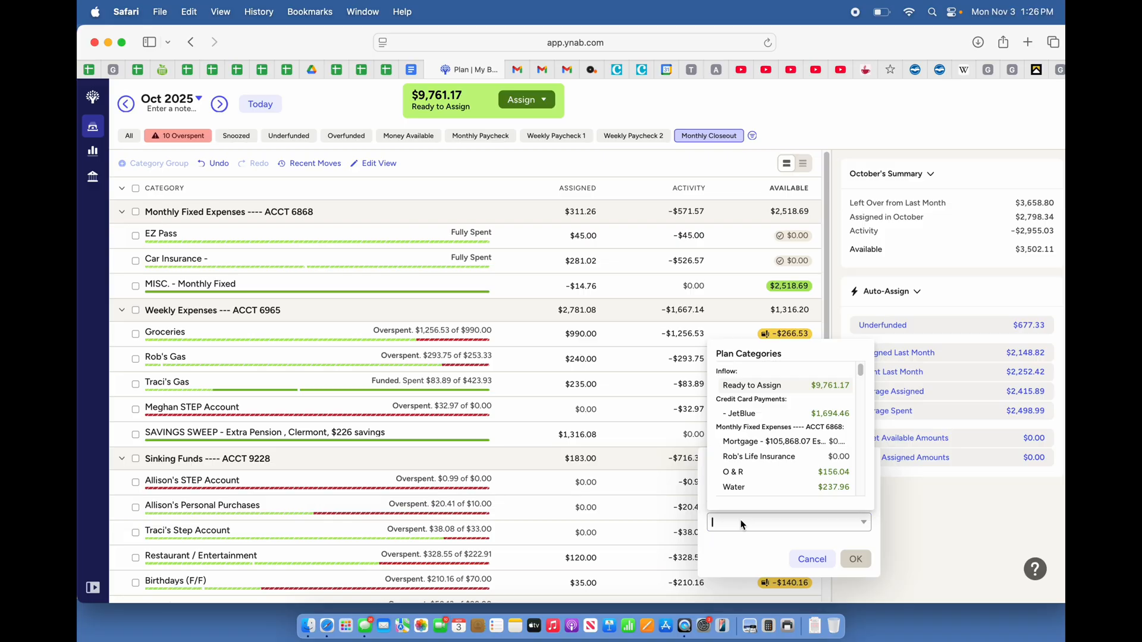
text(Grocer)
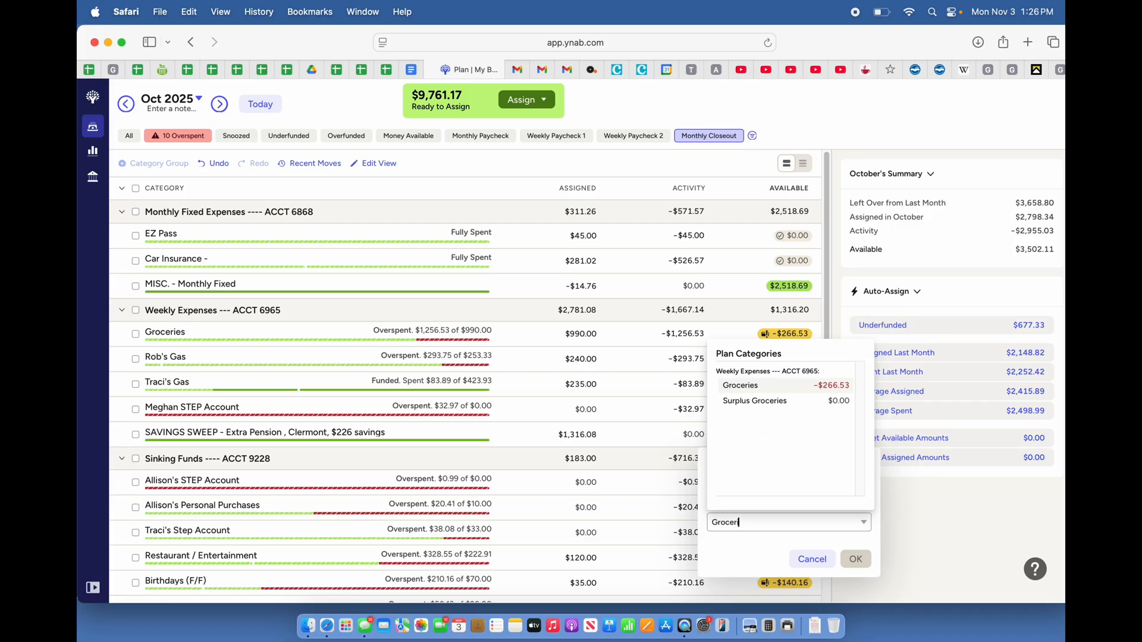
text(i)
click(778, 384)
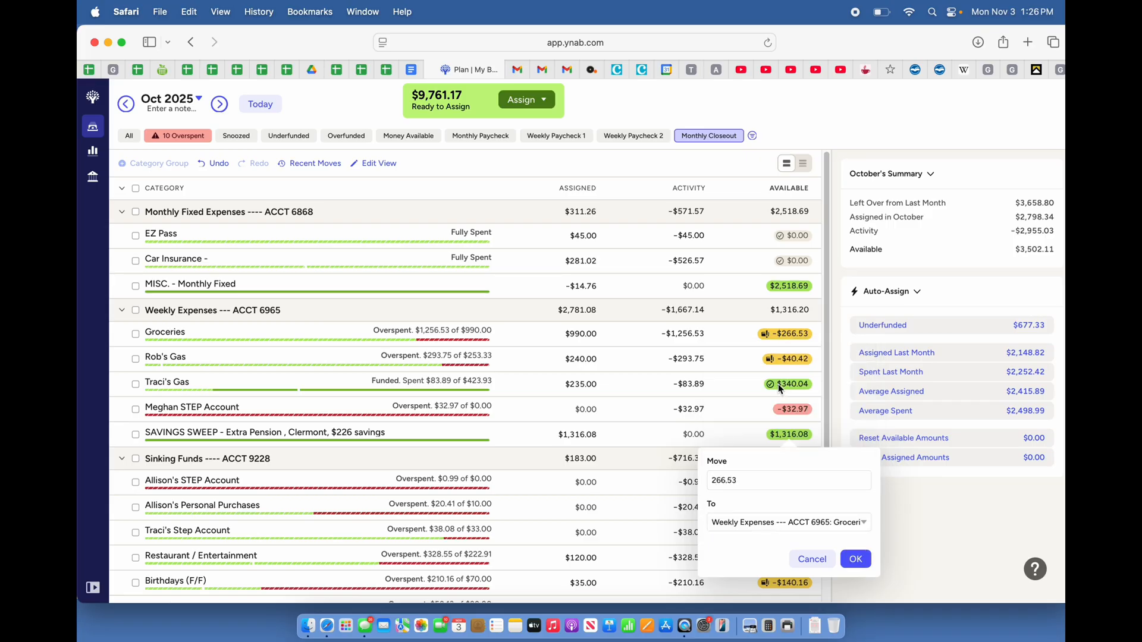
click(856, 561)
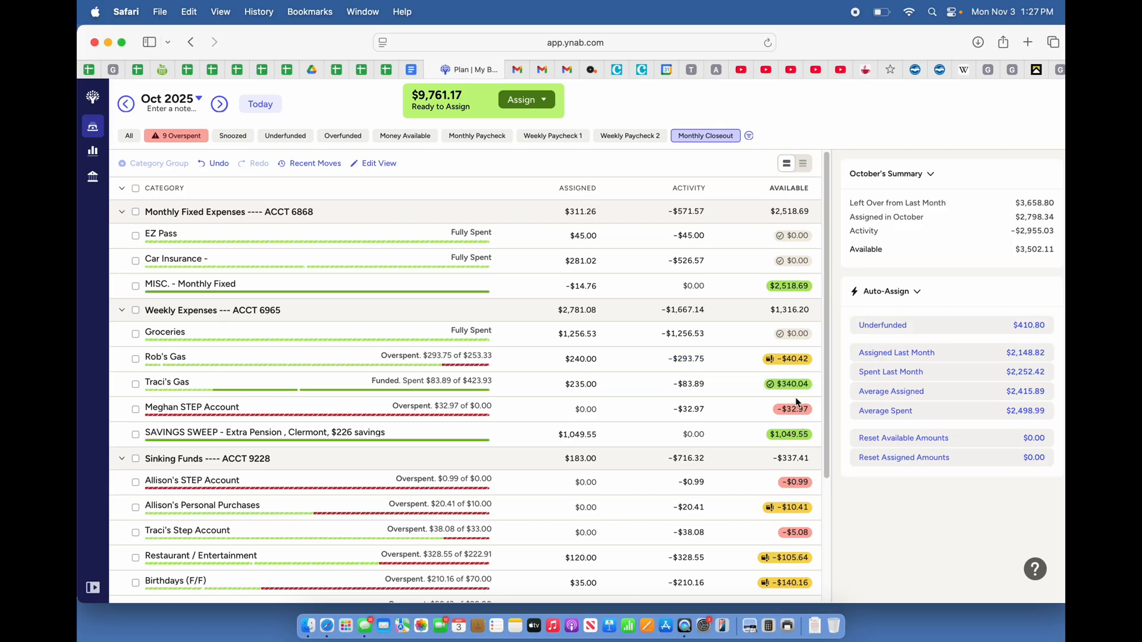
Move $40.42 from the funded gas category to the overspent gas category under Weekly Expenses
mouse_move(798, 391)
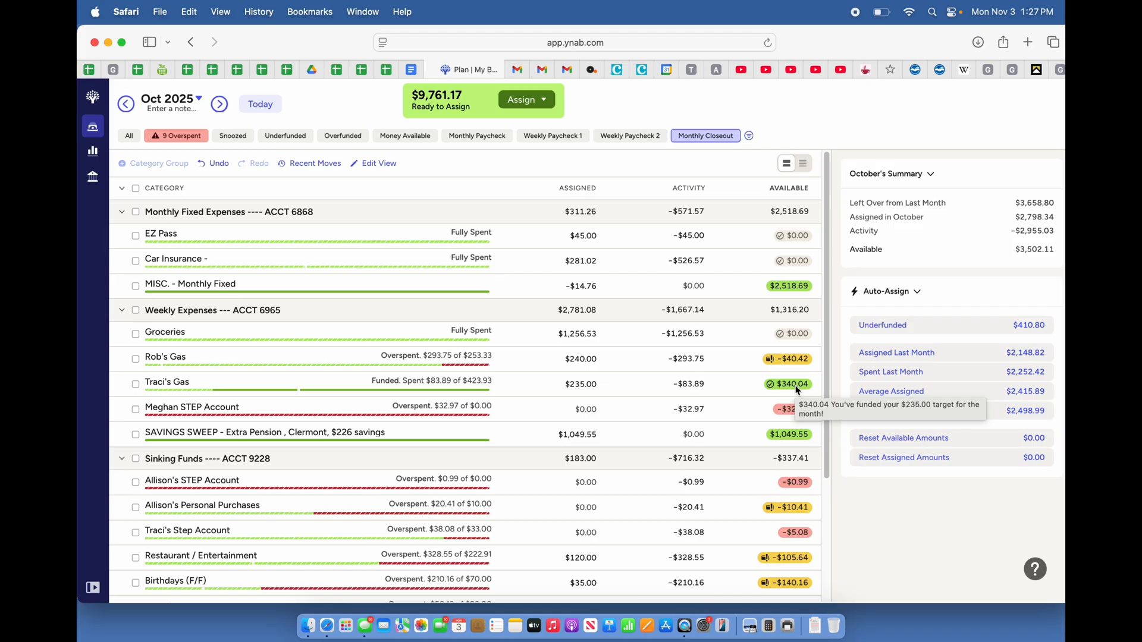
click(798, 391)
text(40.42)
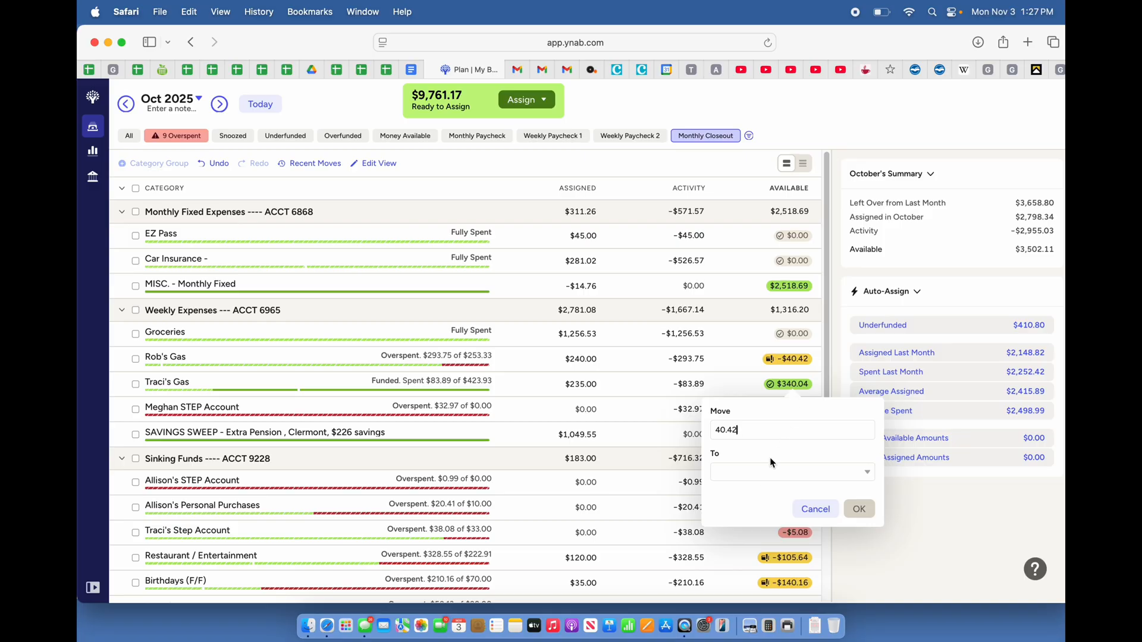
click(756, 475)
text(Rob)
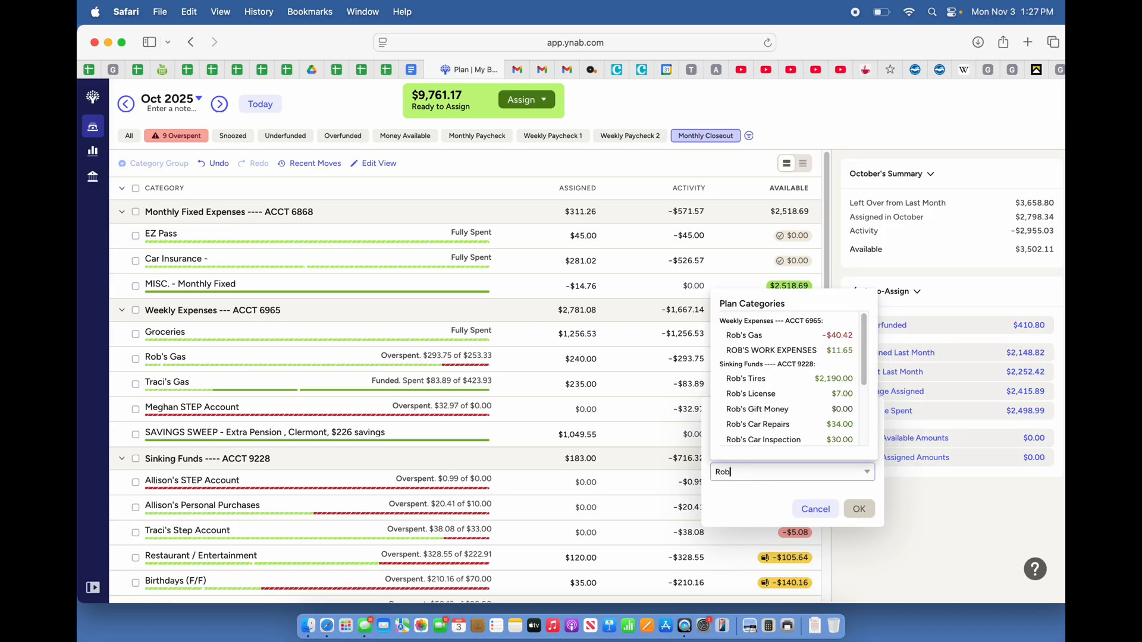
click(748, 337)
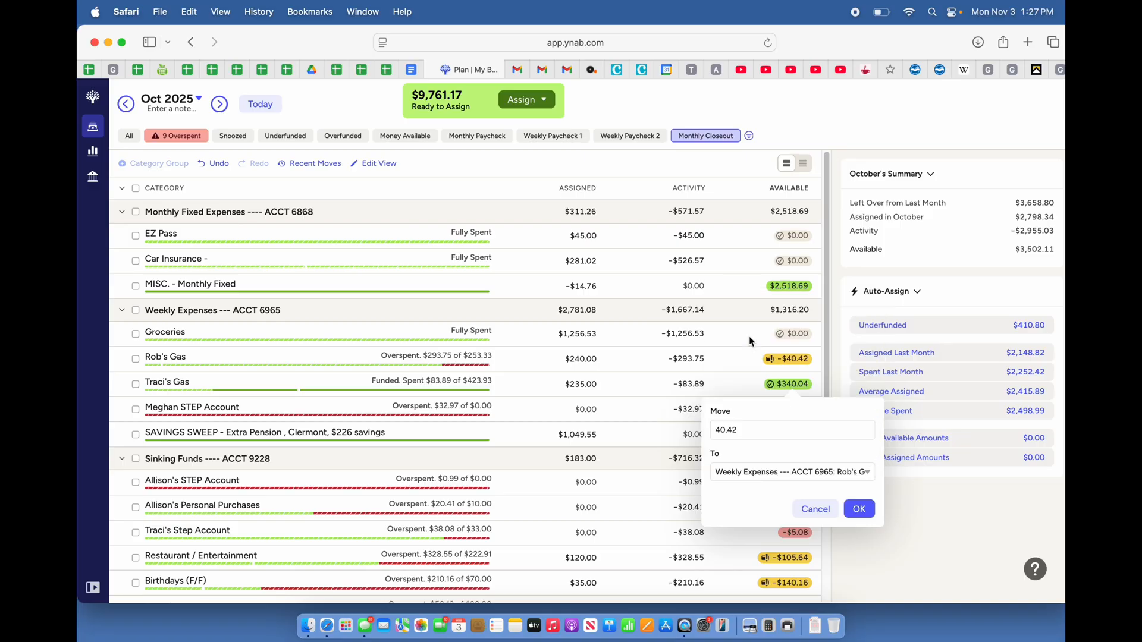
click(865, 511)
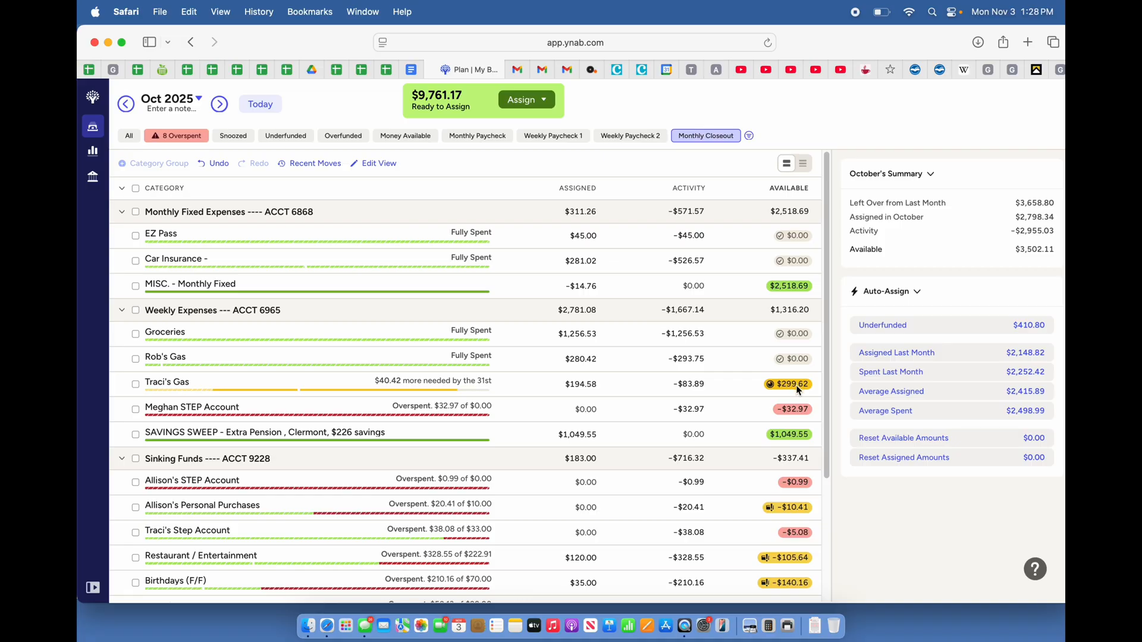
Move $32.97 from the funded gas category to the overspent STEP Account category under Weekly Expenses
mouse_move(797, 388)
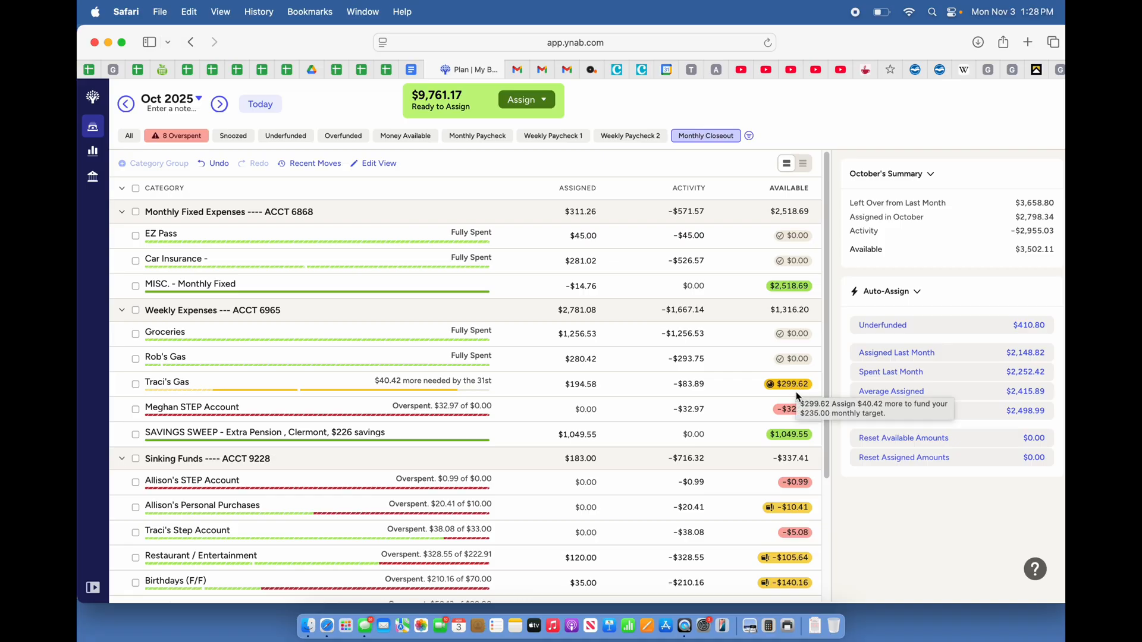
mouse_move(798, 416)
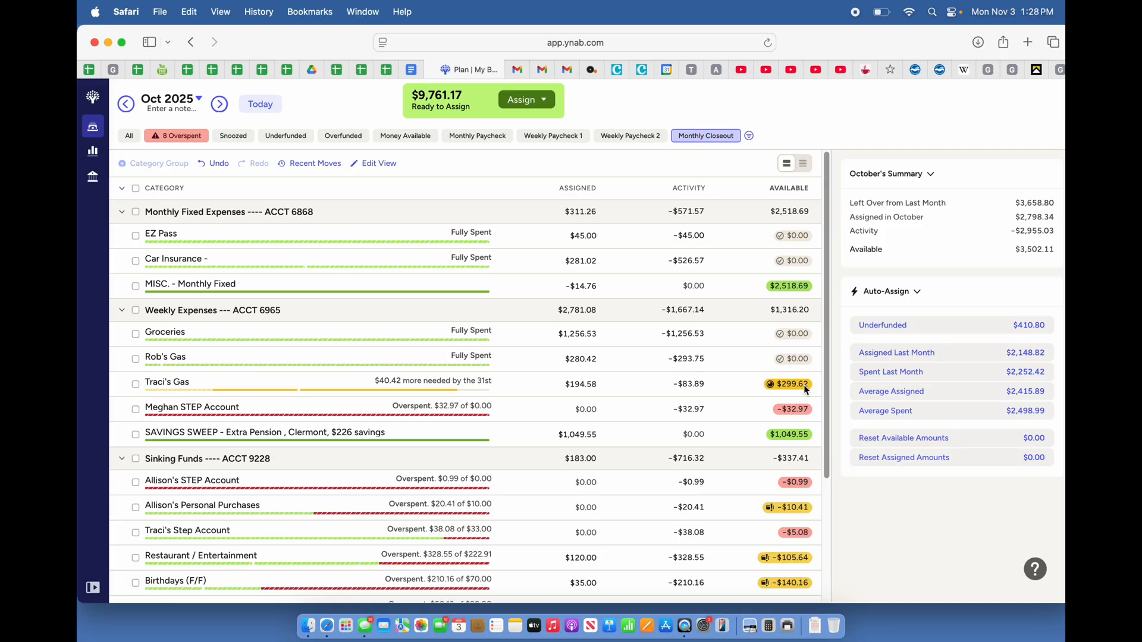
click(800, 388)
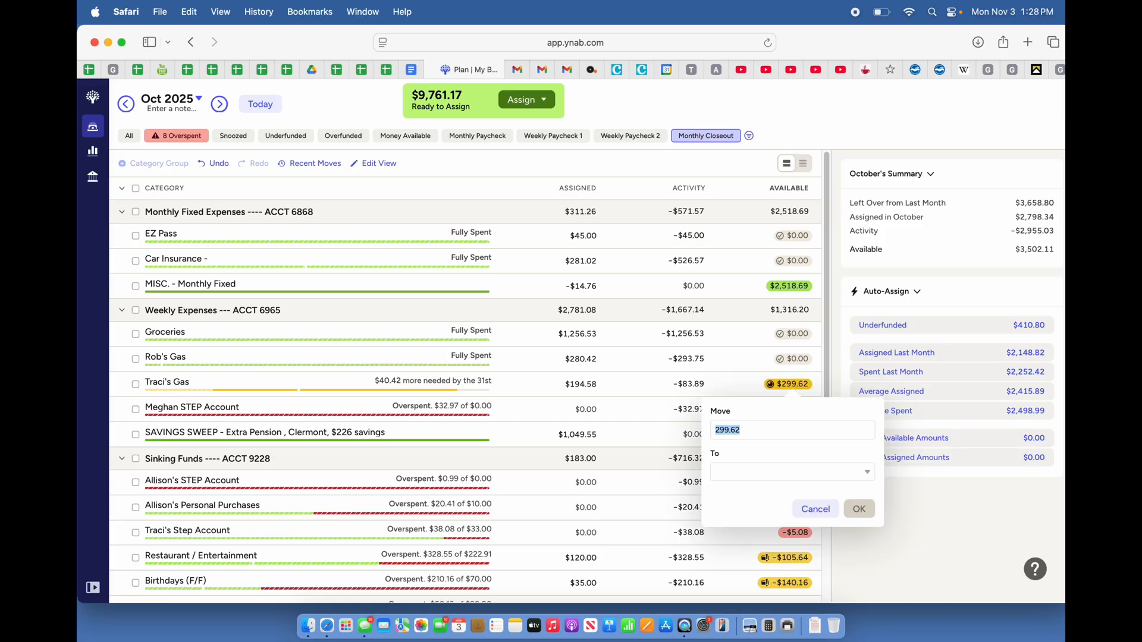
text(32.97)
click(725, 473)
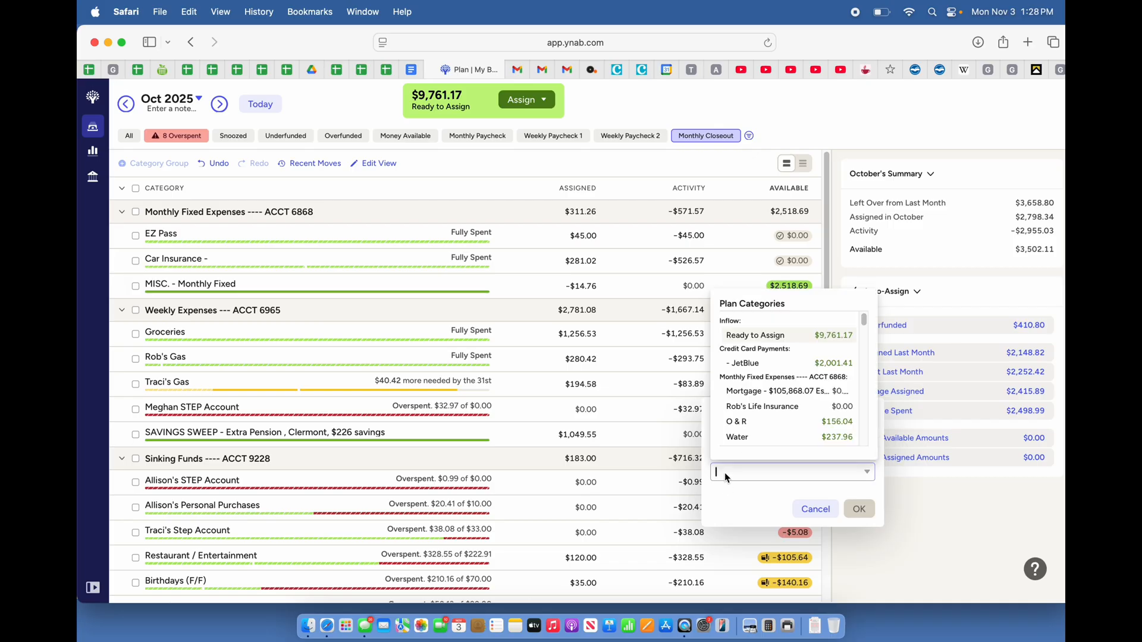
text(Megh)
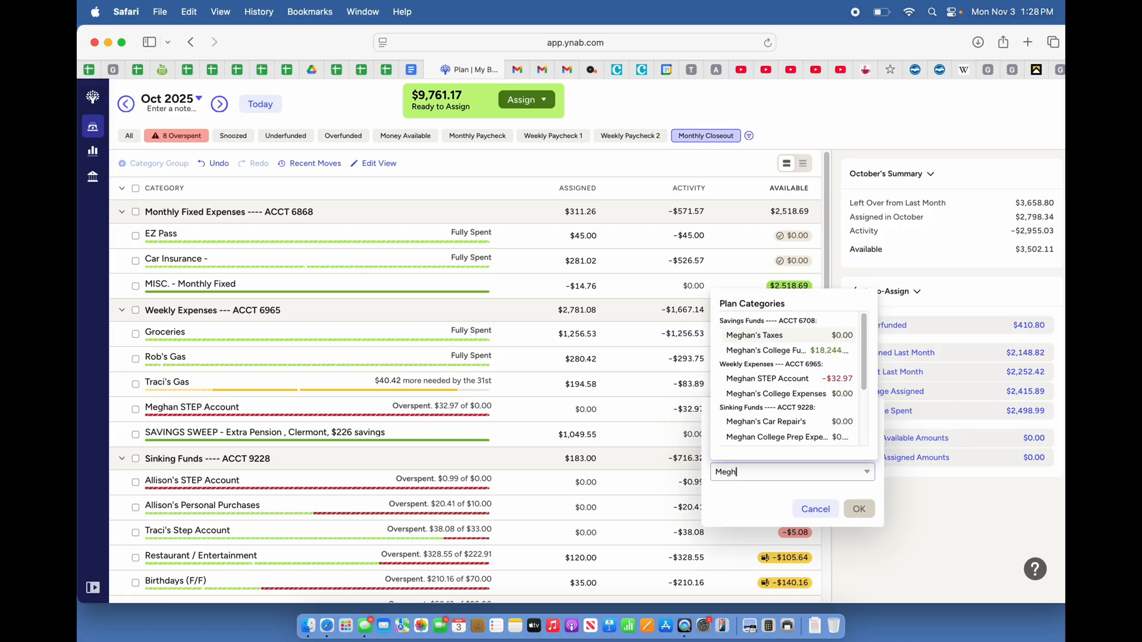
click(763, 379)
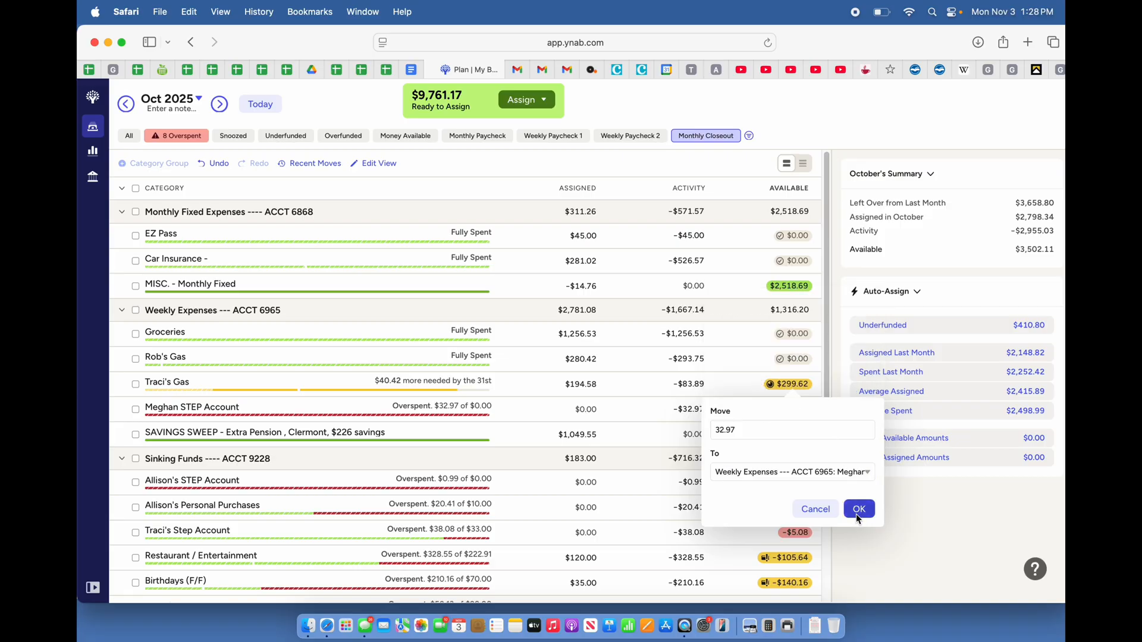
click(857, 511)
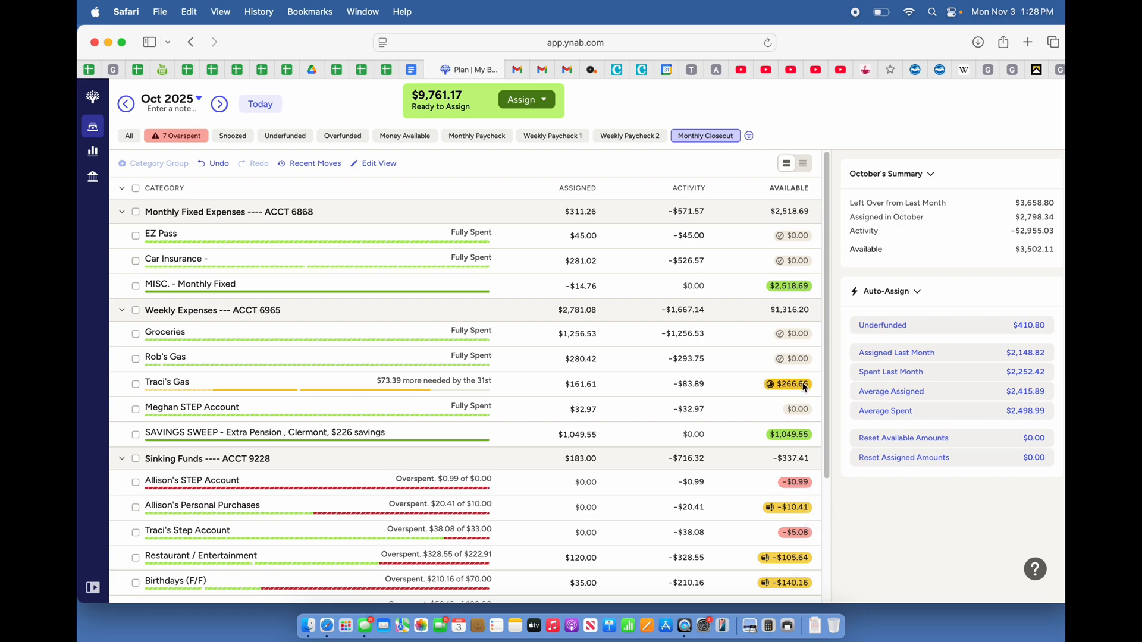
Move $0.99 from the funded gas category to the first overspent STEP Account category under Sinking Funds
mouse_move(805, 387)
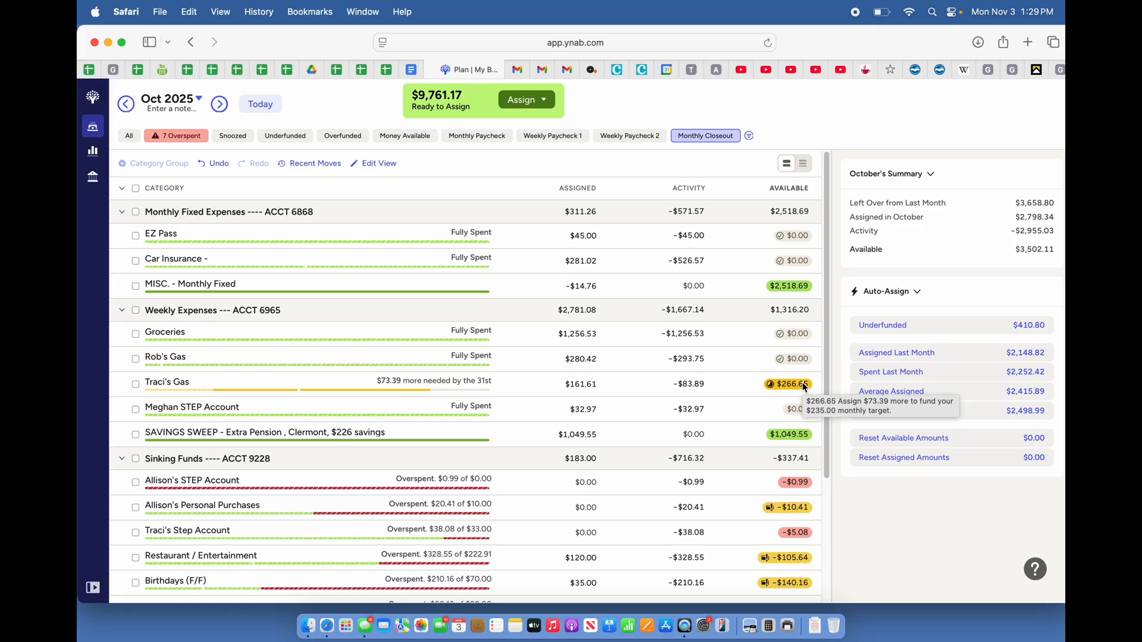
mouse_move(798, 487)
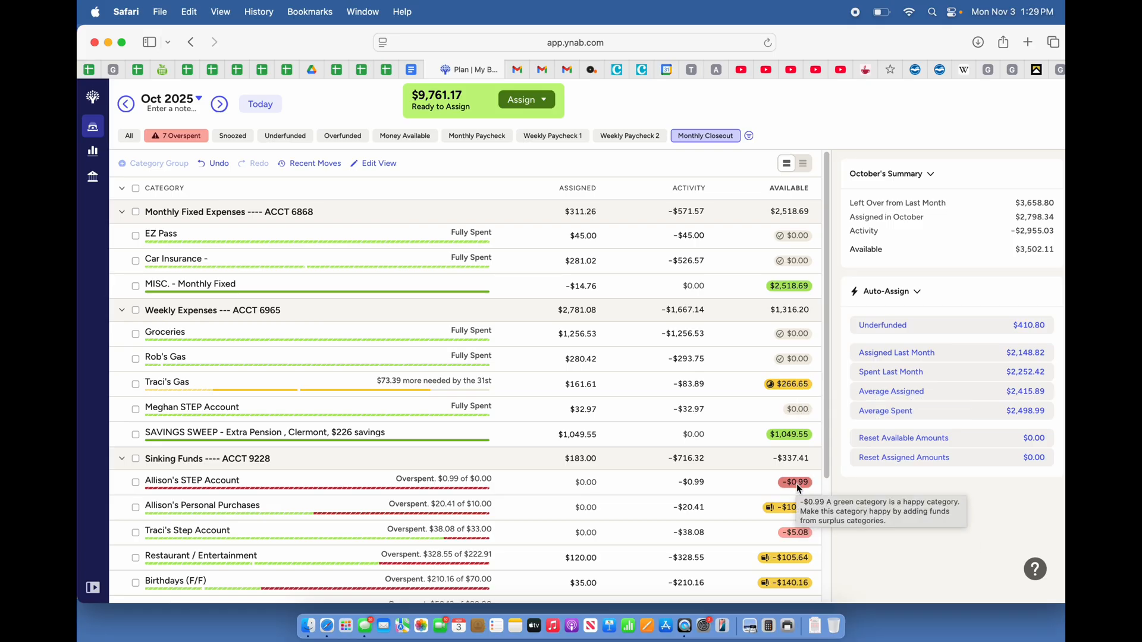
click(788, 385)
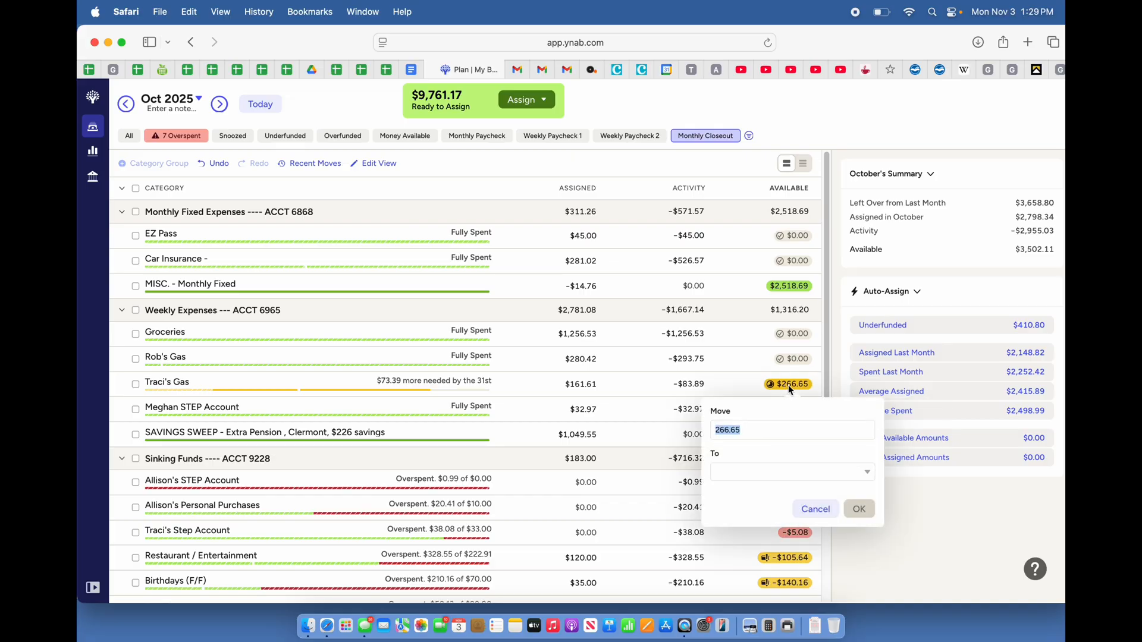
key(BackSpace)
text(.99)
click(744, 476)
text(All)
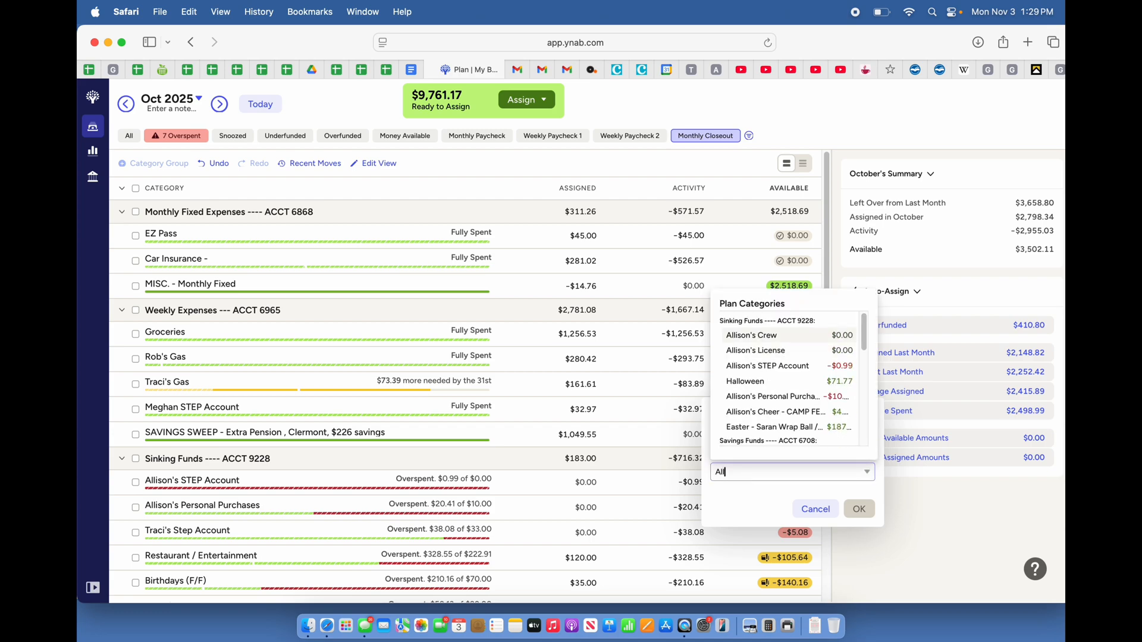
click(743, 366)
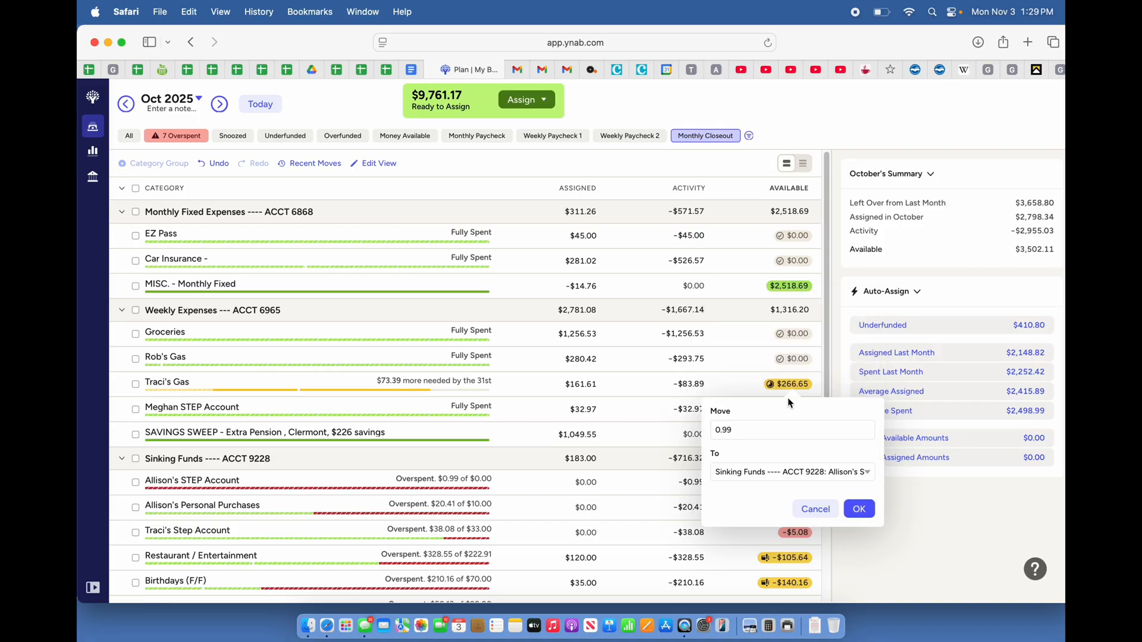
click(869, 515)
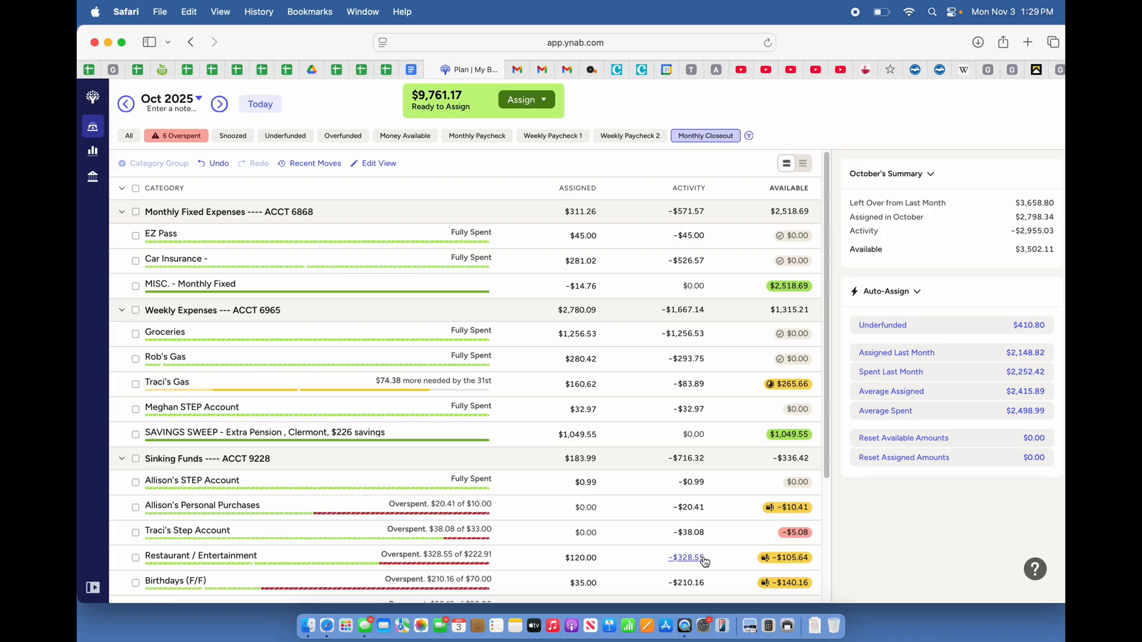
Check the activity of the overspent Personal Purchases category under Sinking Funds and move $10.41 to it from SAVINGS SWEEP
click(691, 508)
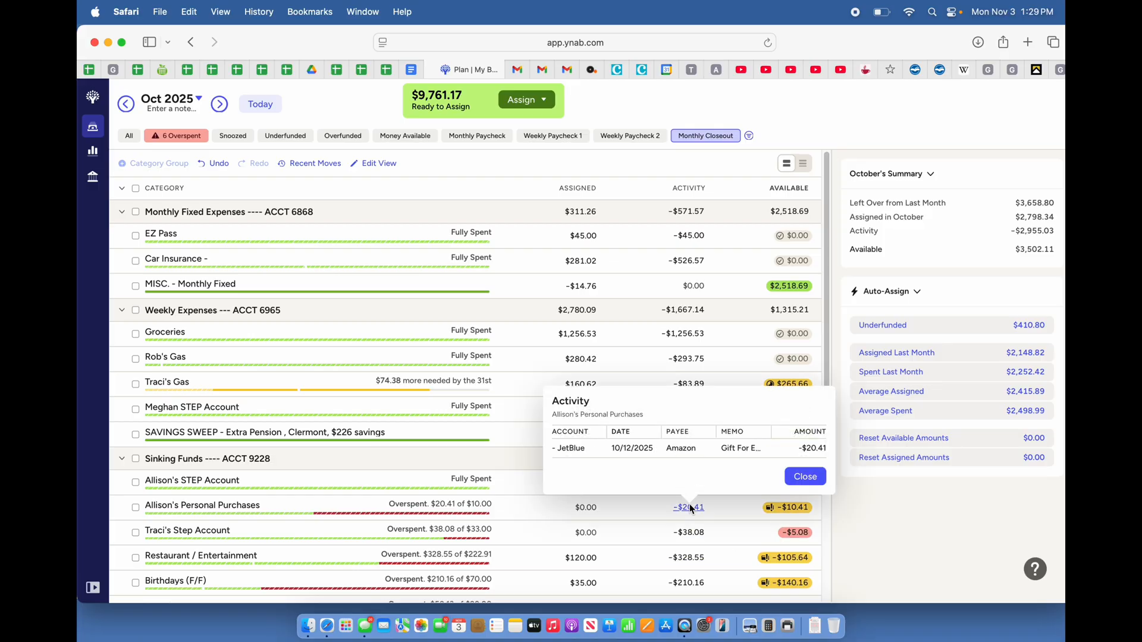
click(804, 477)
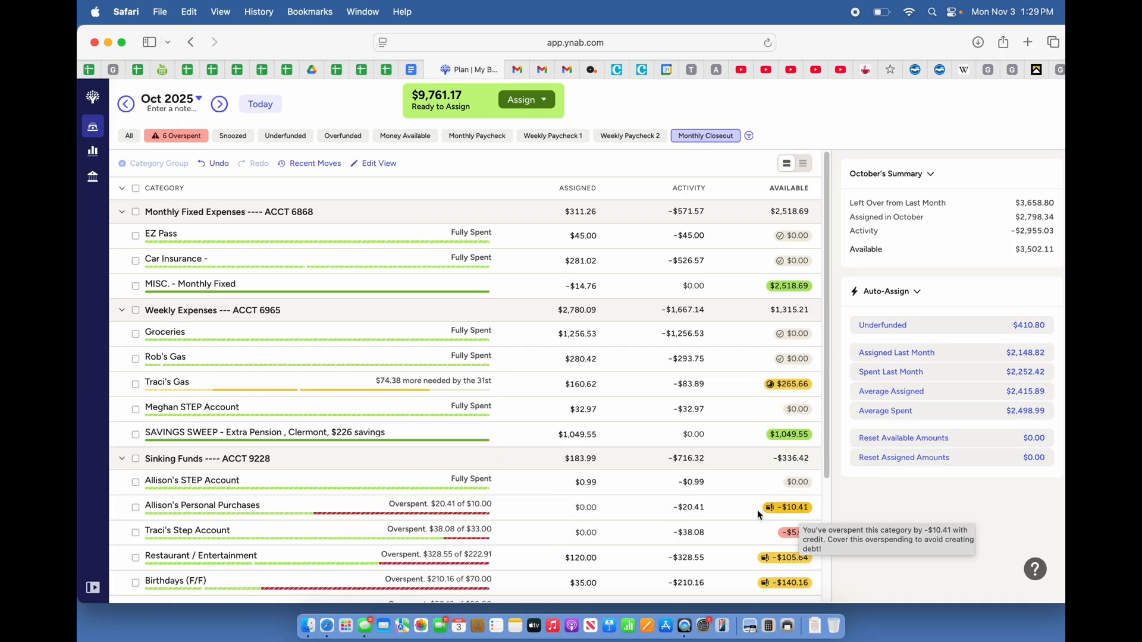
click(694, 509)
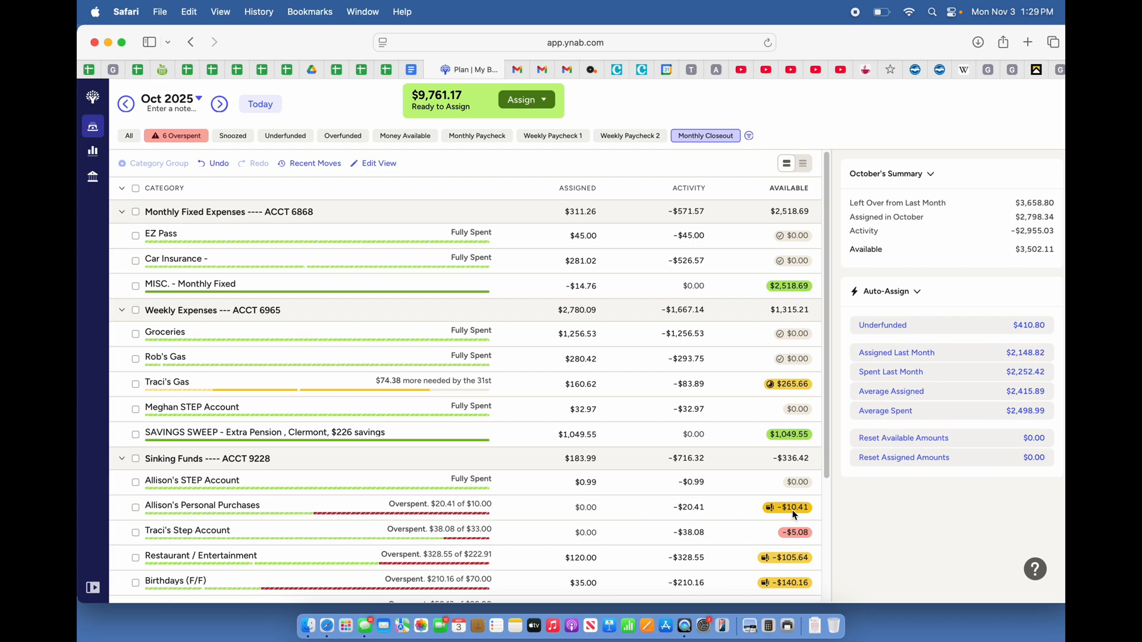
mouse_move(794, 515)
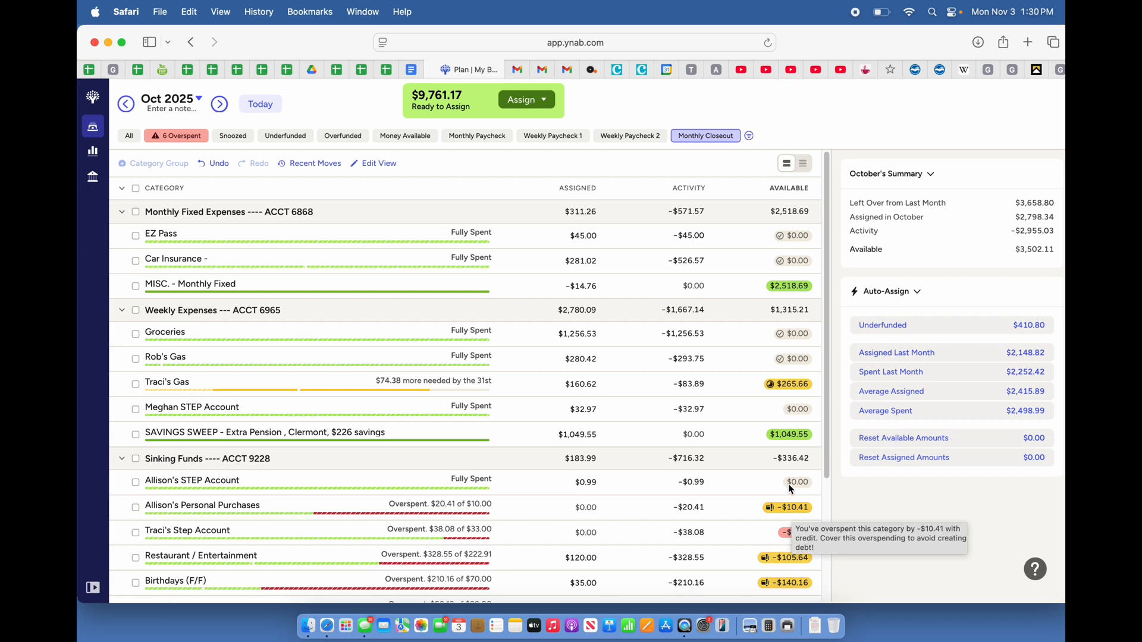
mouse_move(792, 441)
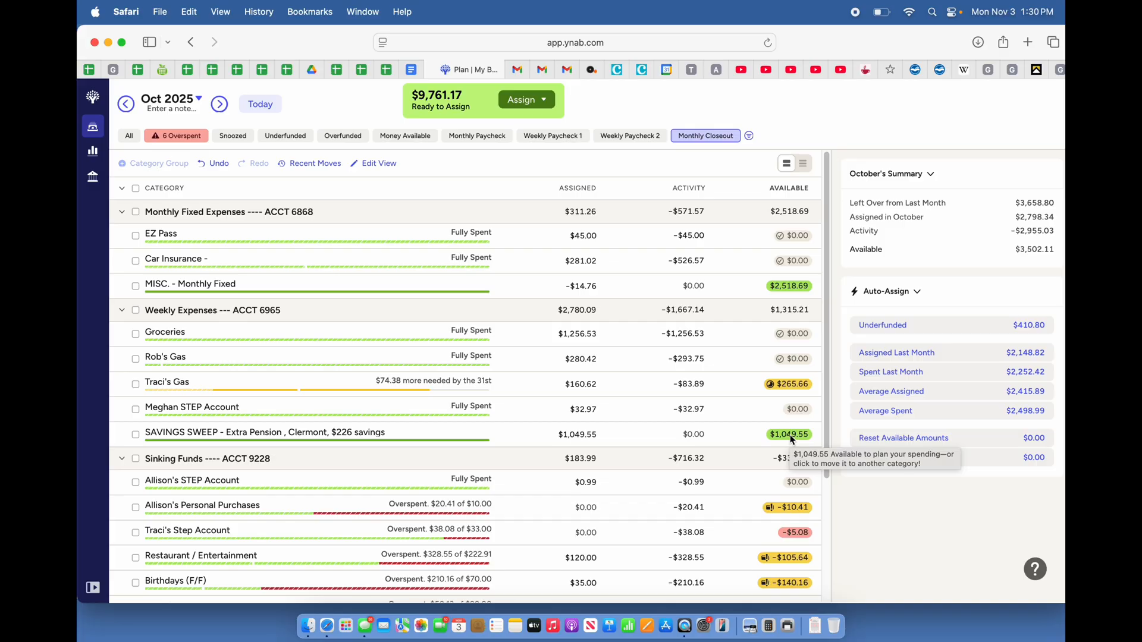
click(793, 441)
text(10)
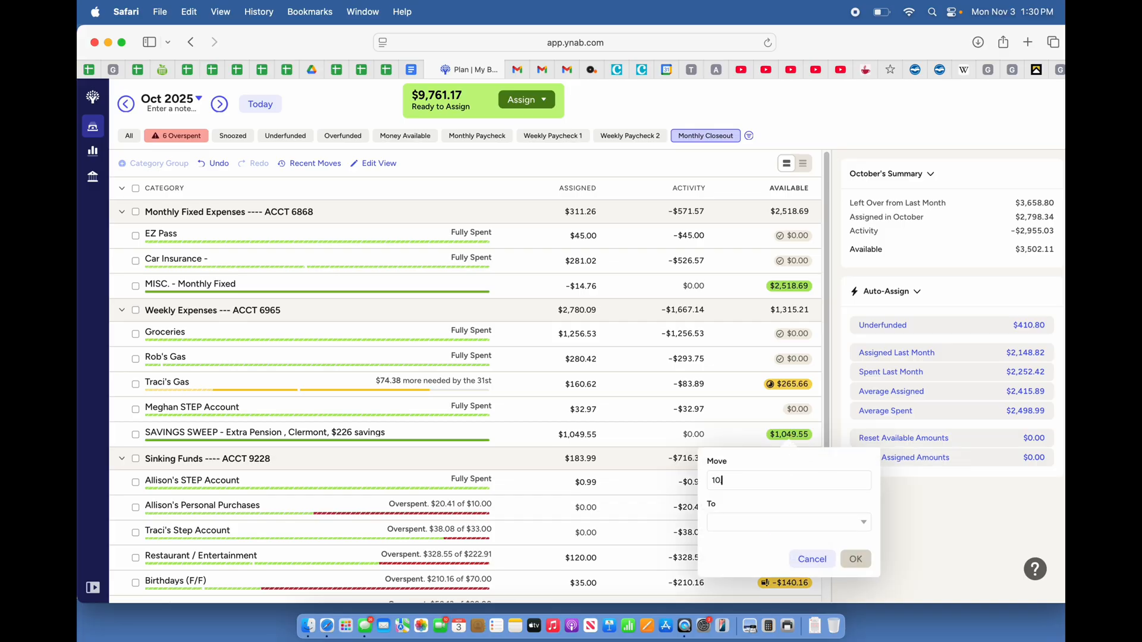
text(.41)
click(733, 529)
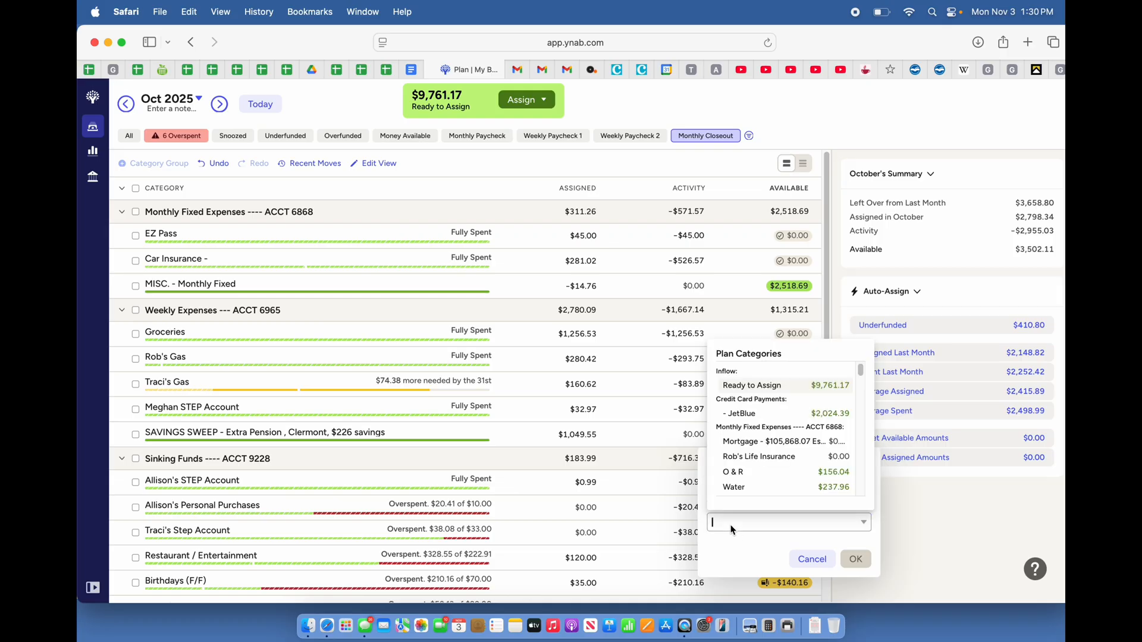
text(All)
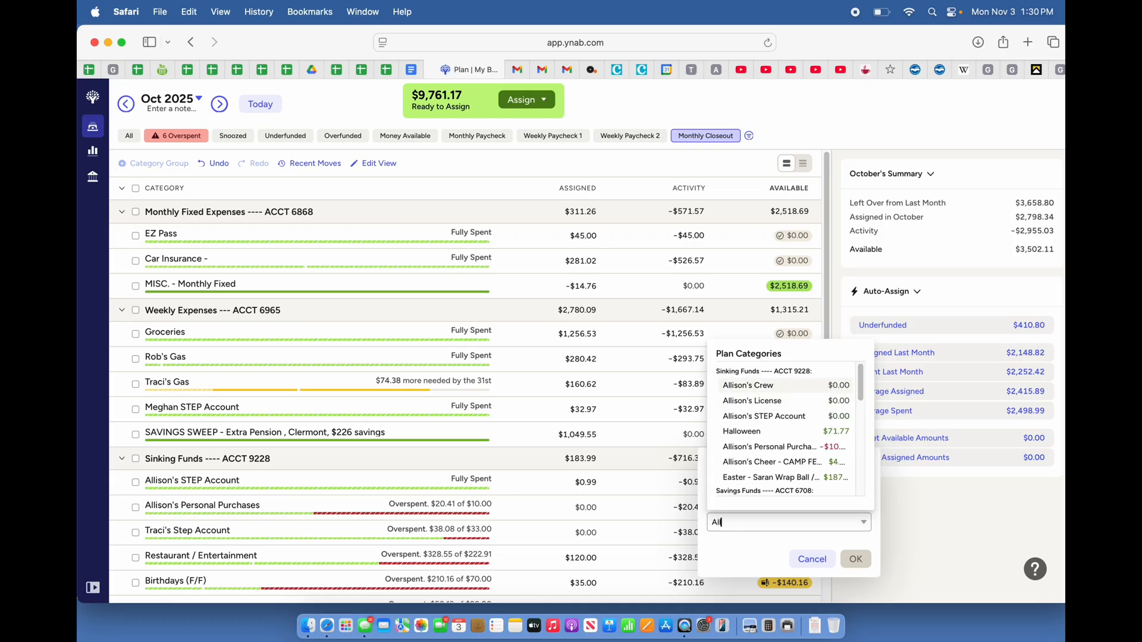
click(749, 447)
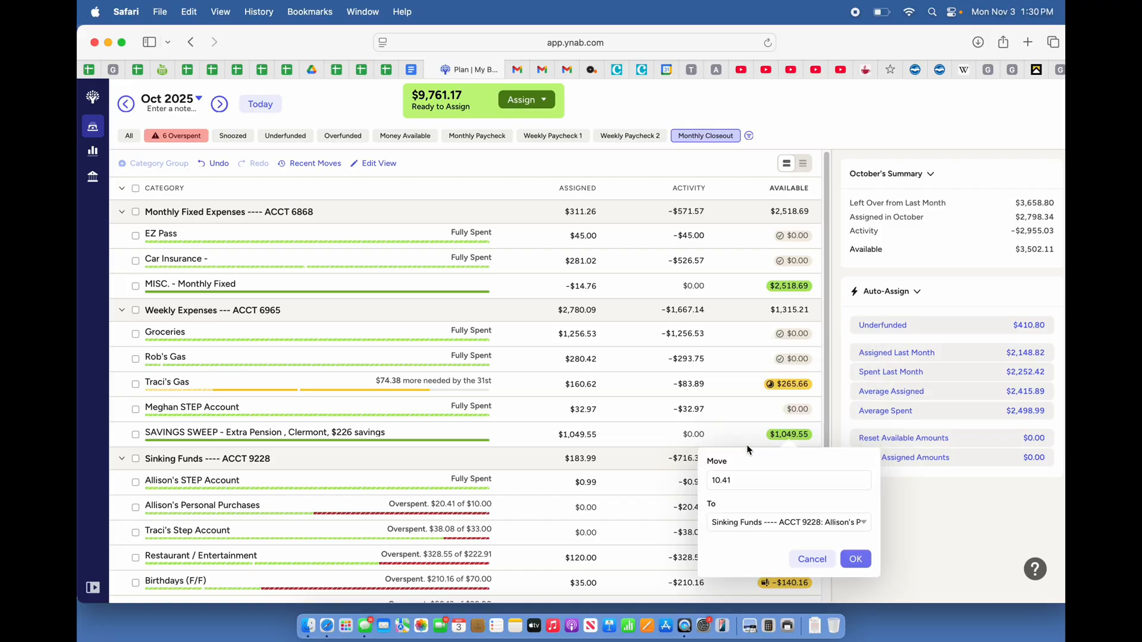
click(856, 560)
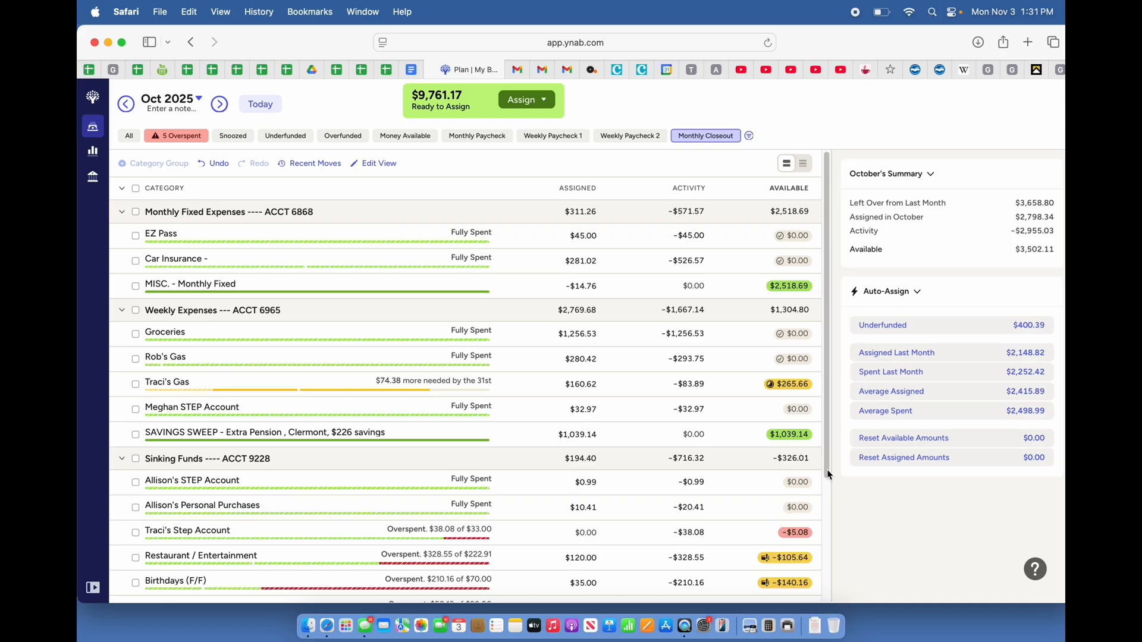
Move $5.08 from the SAVINGS SWEEP category to the remaining overspent Step Account category under Sinking Funds
drag(826, 465, 830, 474)
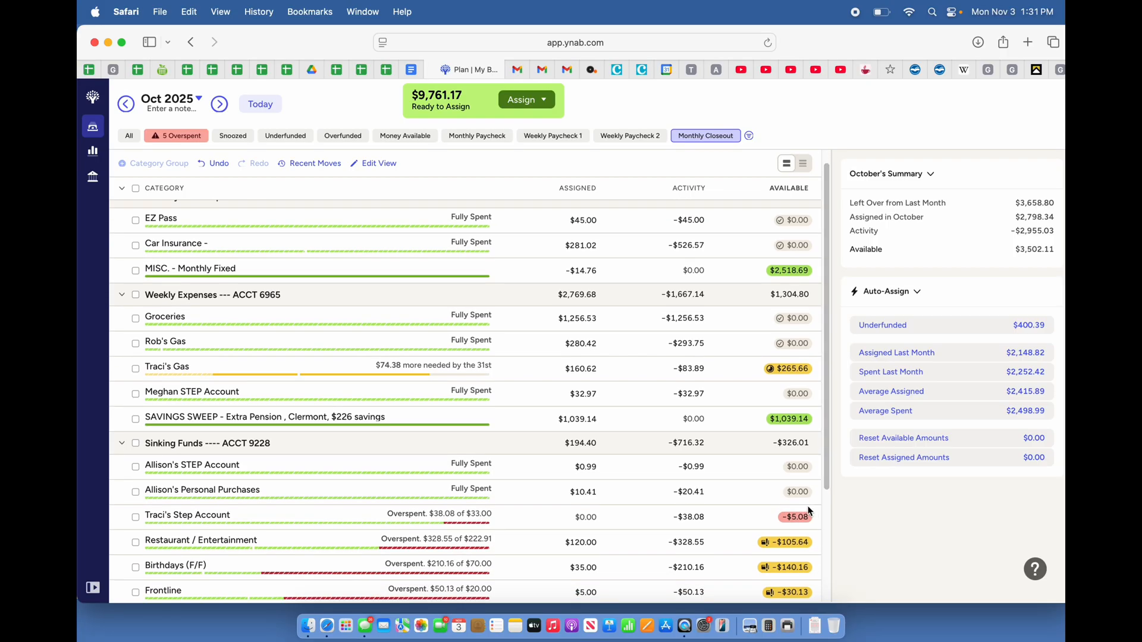
mouse_move(792, 526)
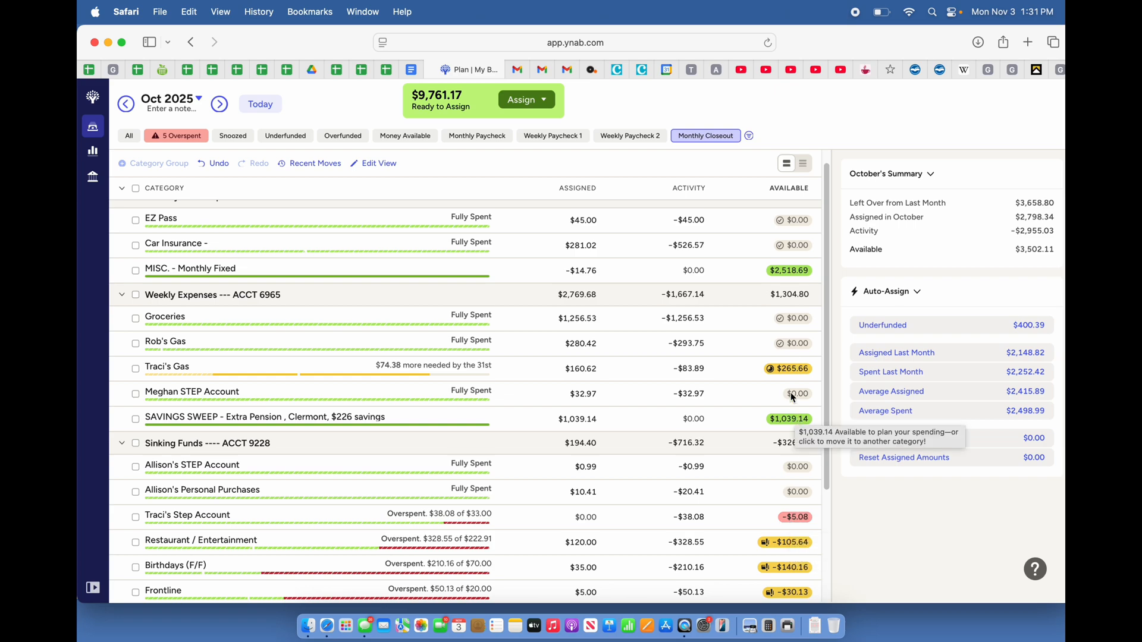
click(796, 420)
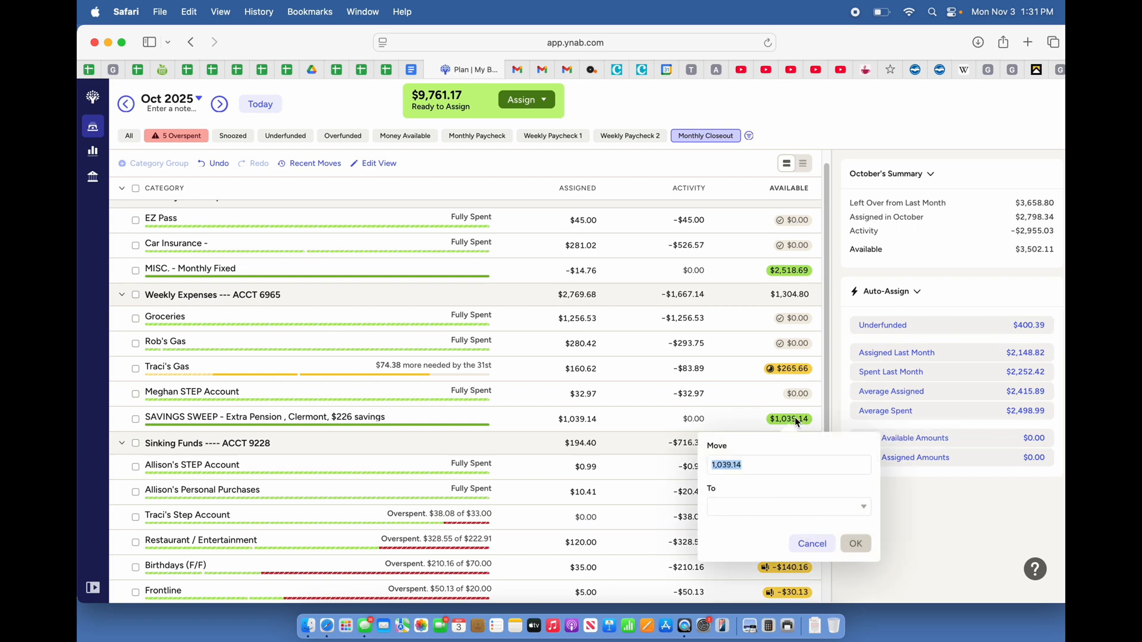
text(5.08)
click(727, 509)
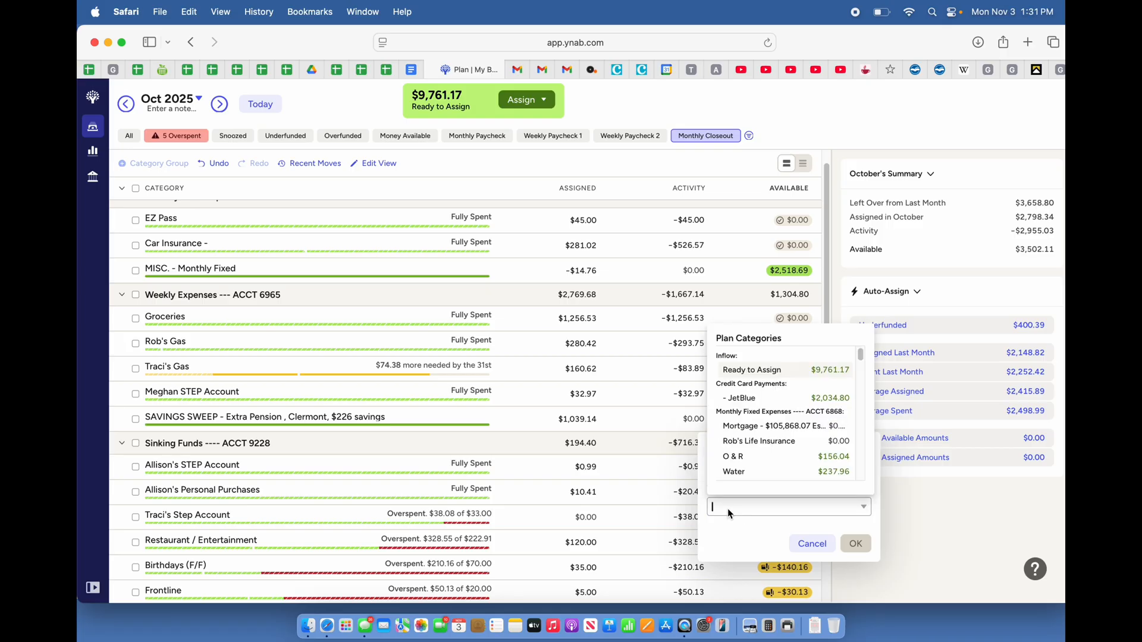
text(Traci)
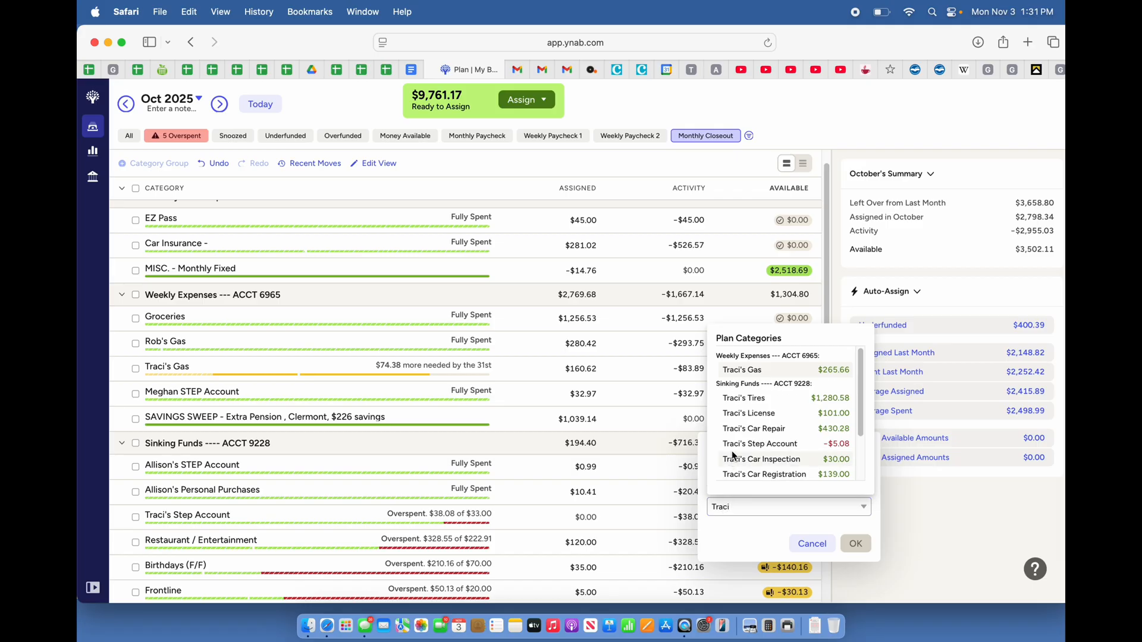
click(740, 445)
click(855, 544)
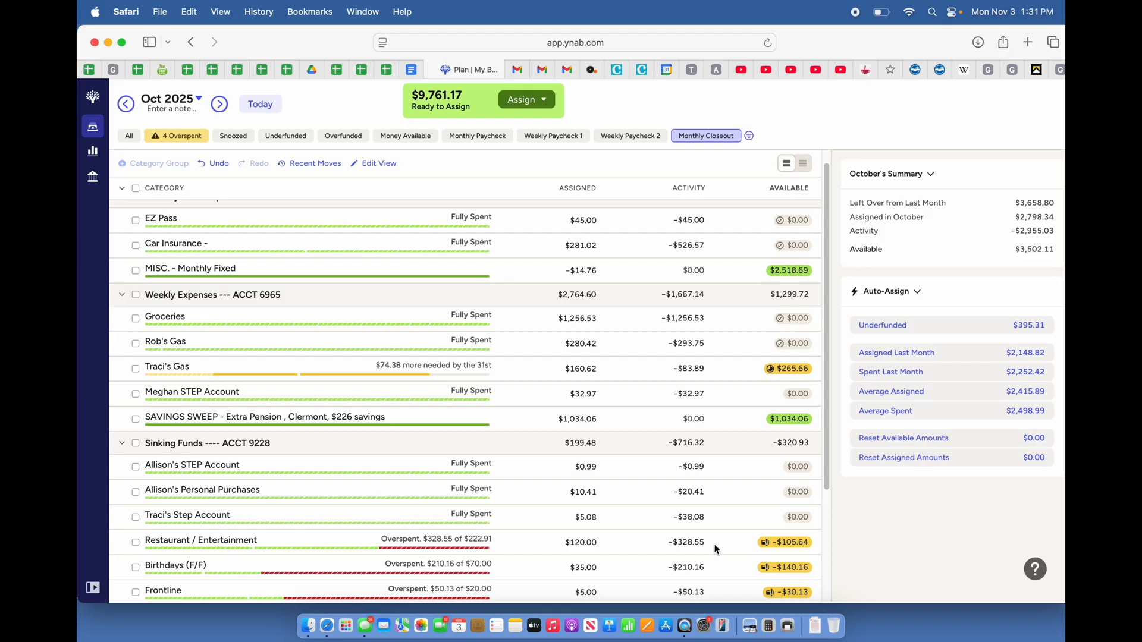
Move $105.64 from the SAVINGS SWEEP category to the overspent Restaurant / Entertainment category under Sinking Funds
mouse_move(796, 550)
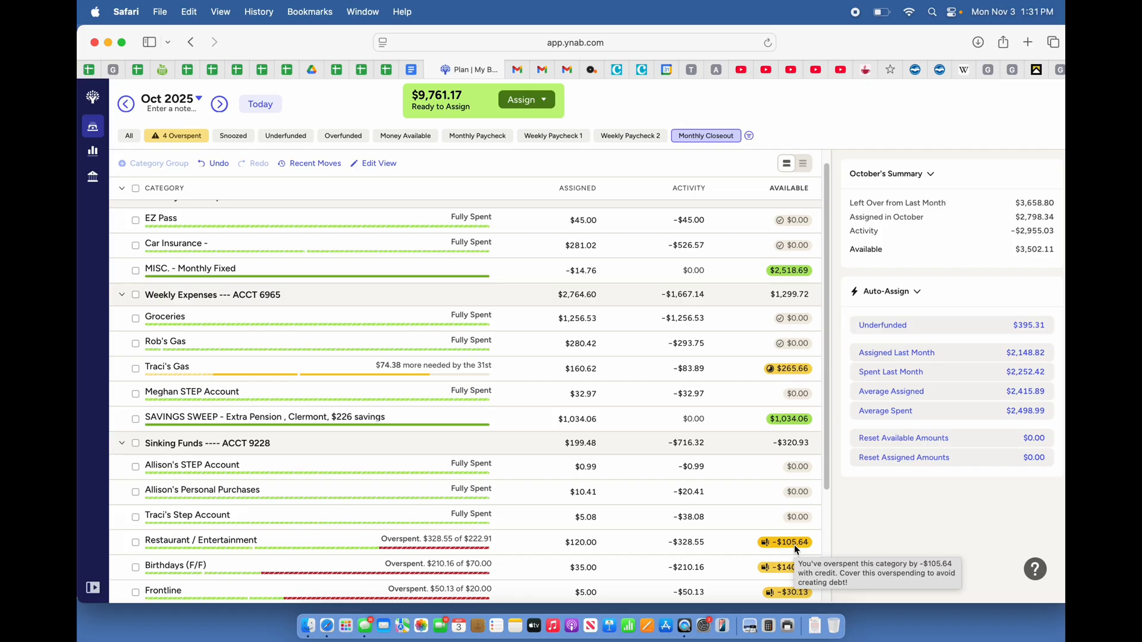
click(790, 418)
text(10)
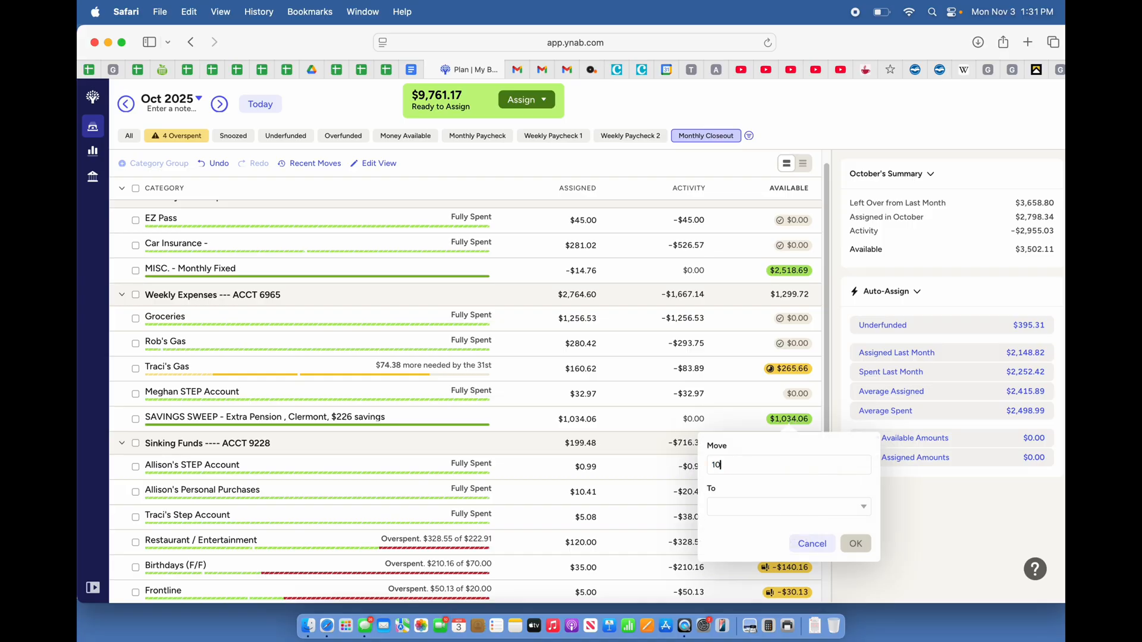
text(5.64)
click(727, 509)
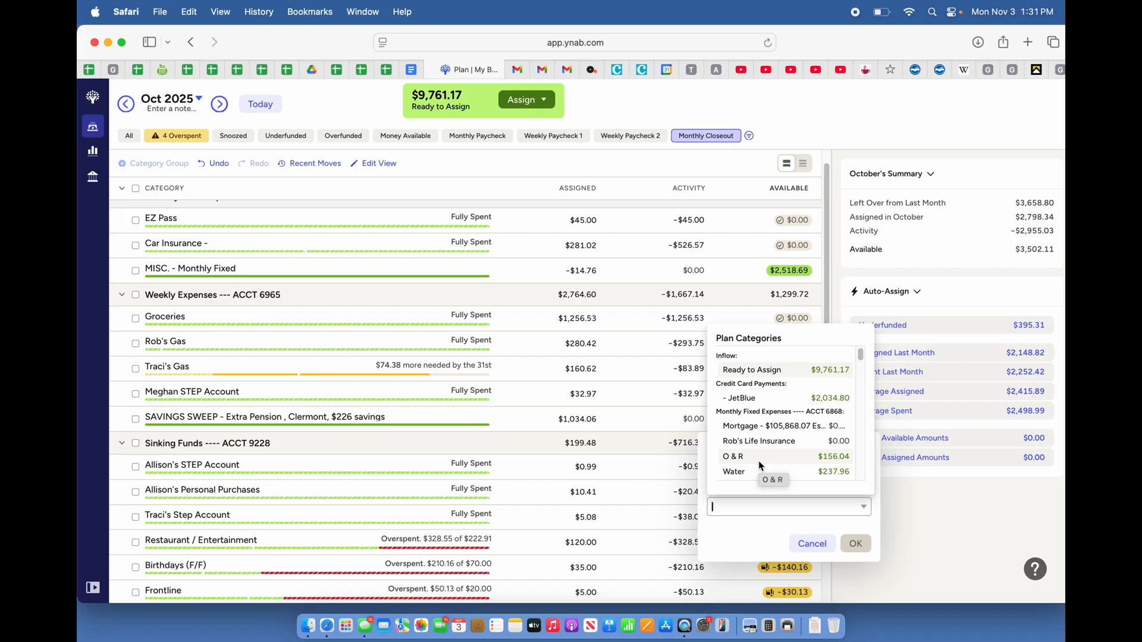
scroll(760, 465, down, 2)
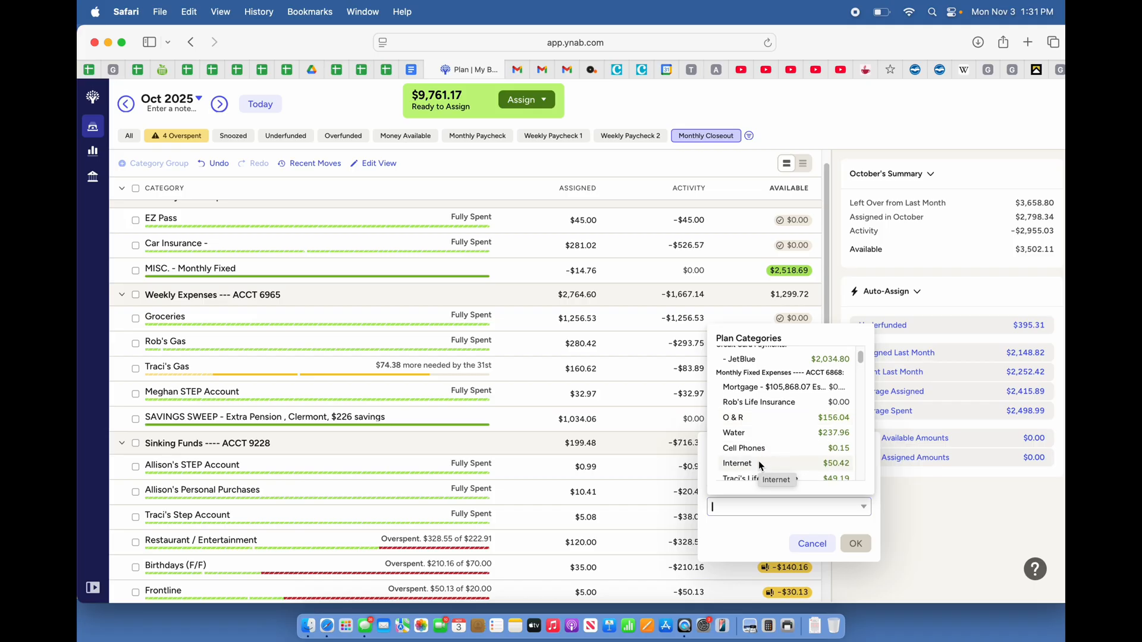
scroll(760, 464, down, 5)
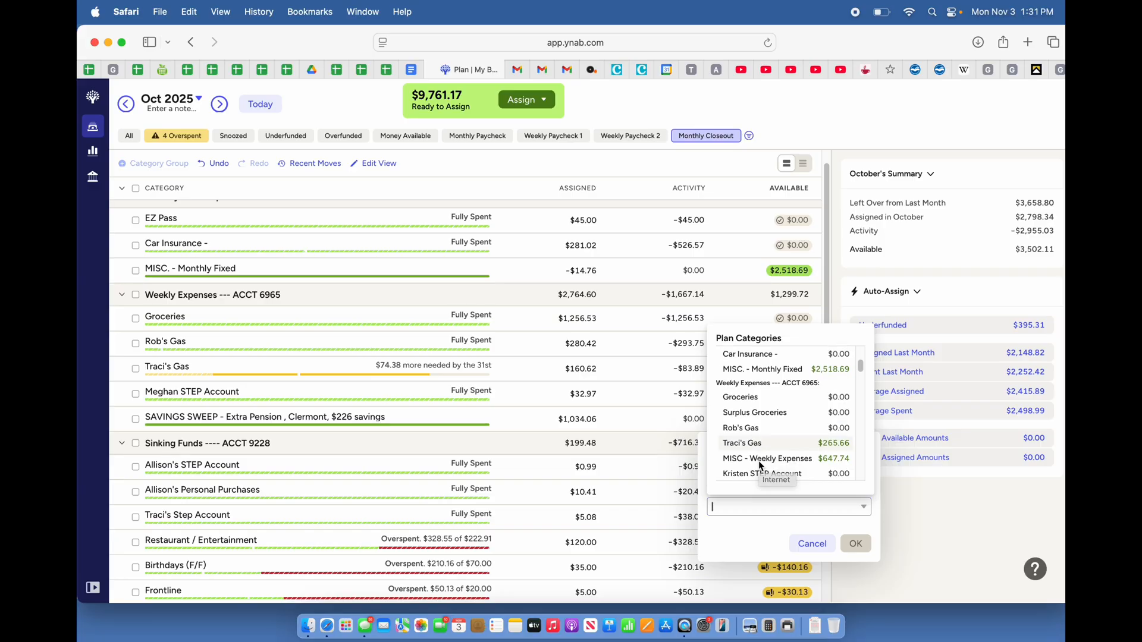
scroll(759, 465, down, 4)
scroll(759, 465, down, 8)
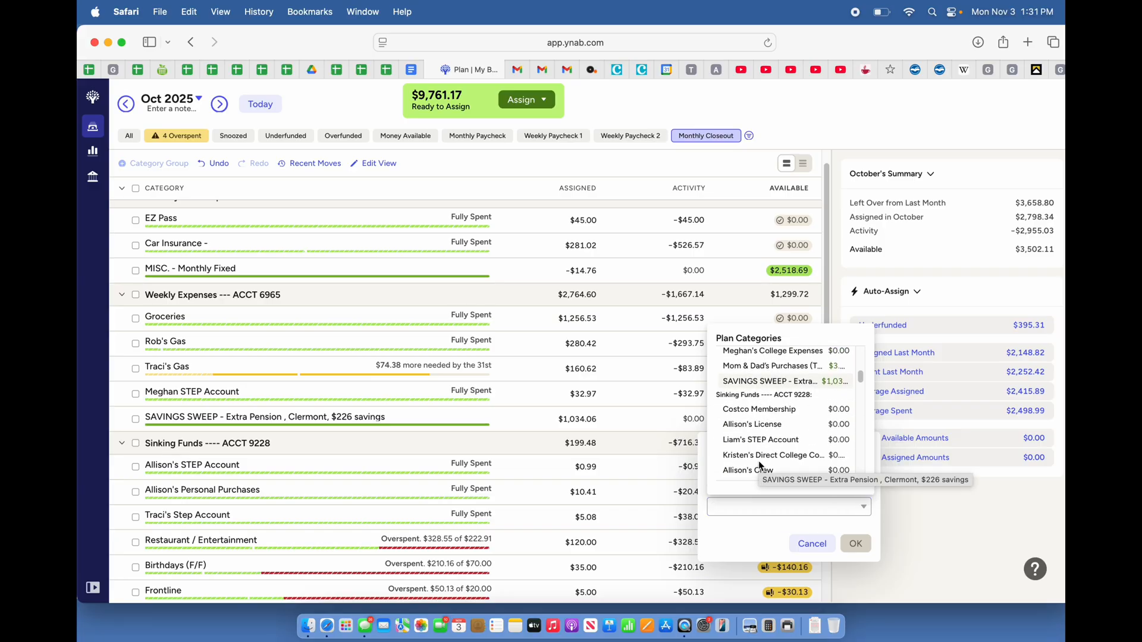
scroll(760, 465, up, 15)
scroll(759, 465, down, 9)
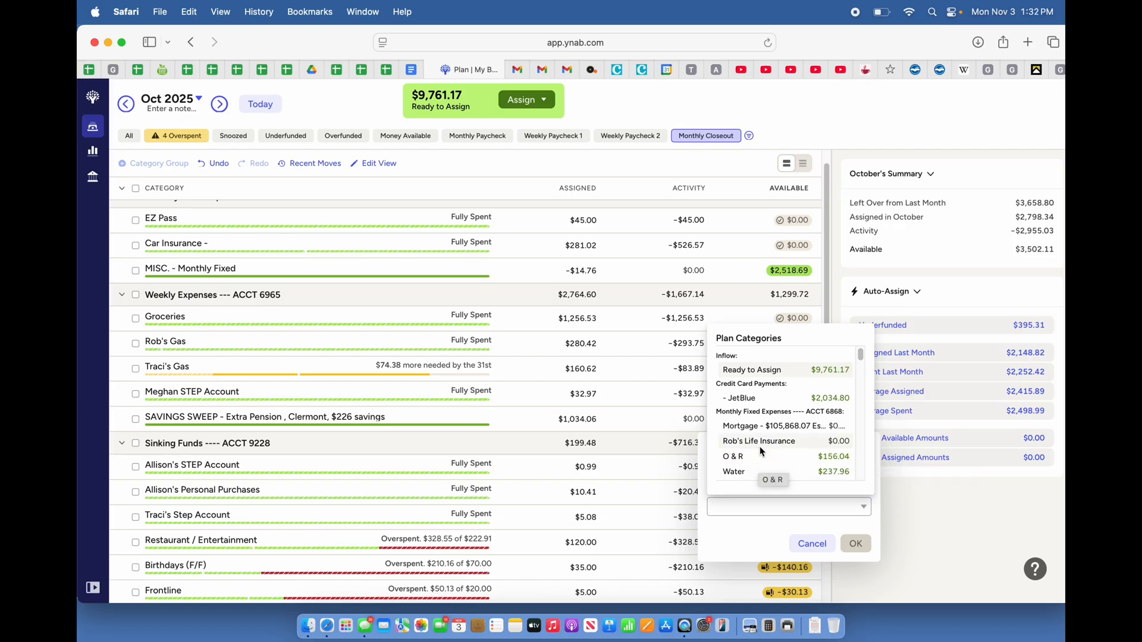
scroll(762, 452, down, 5)
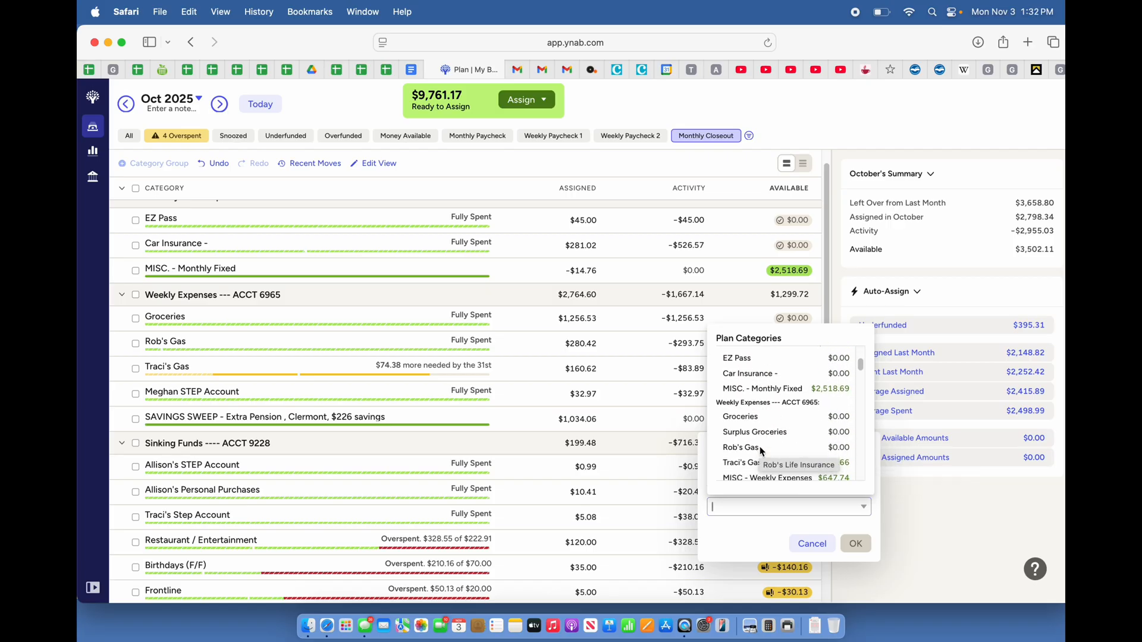
scroll(762, 452, down, 5)
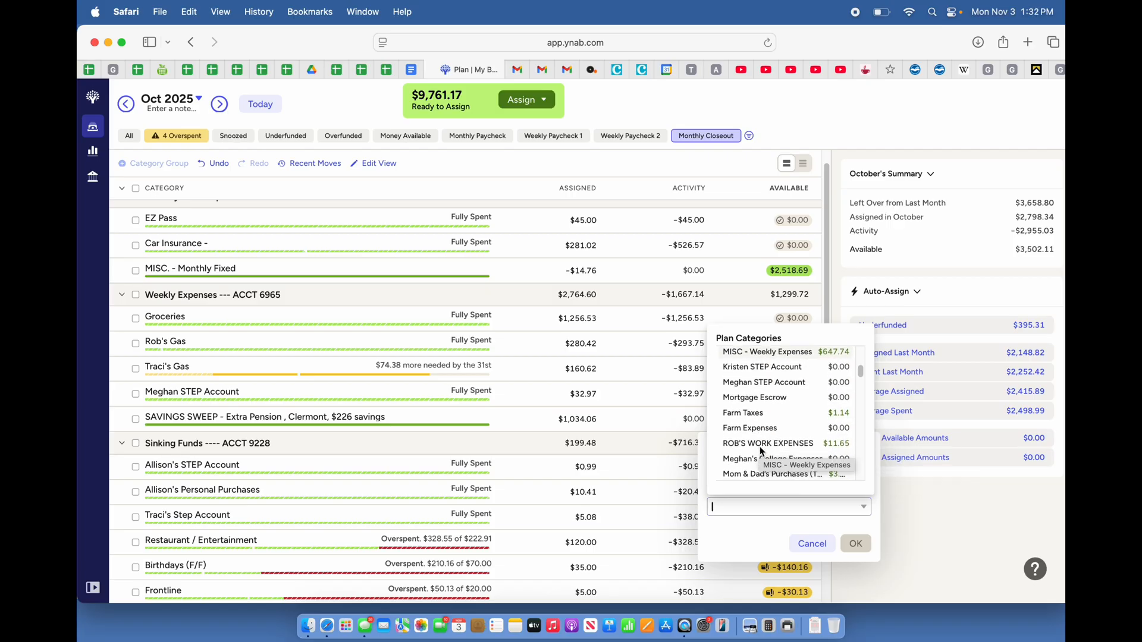
scroll(761, 451, up, 1)
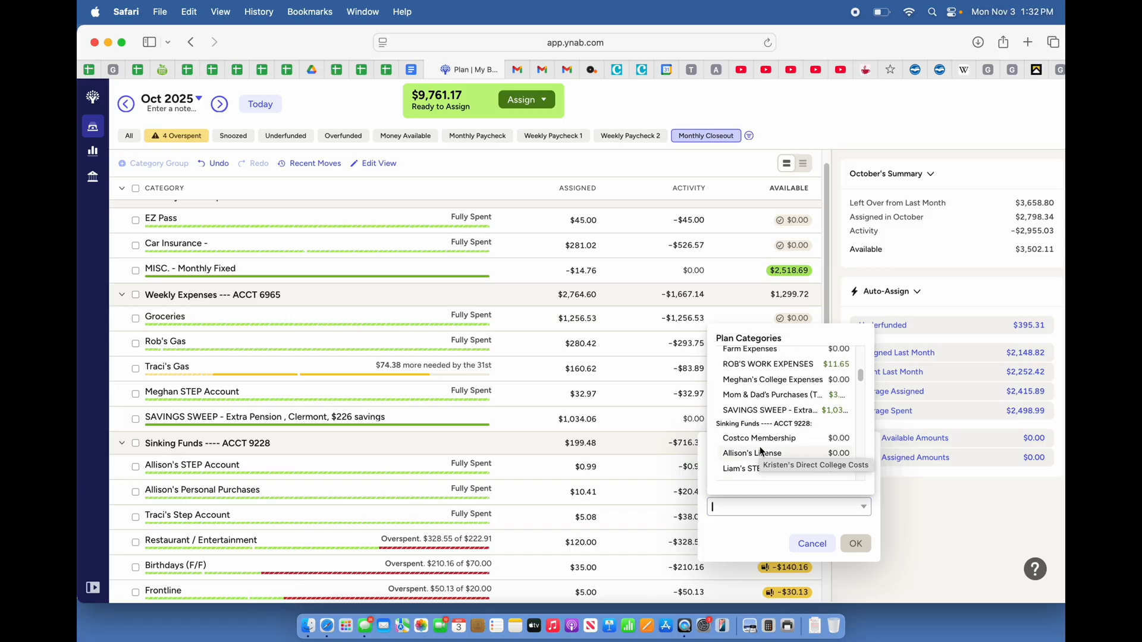
scroll(761, 452, down, 6)
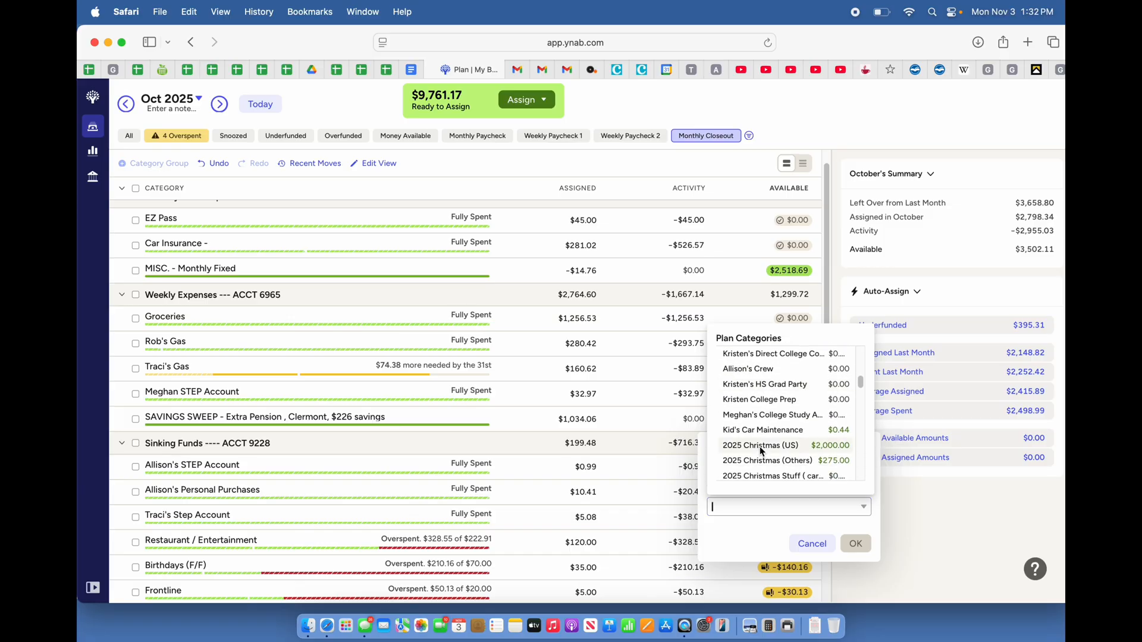
scroll(762, 452, down, 6)
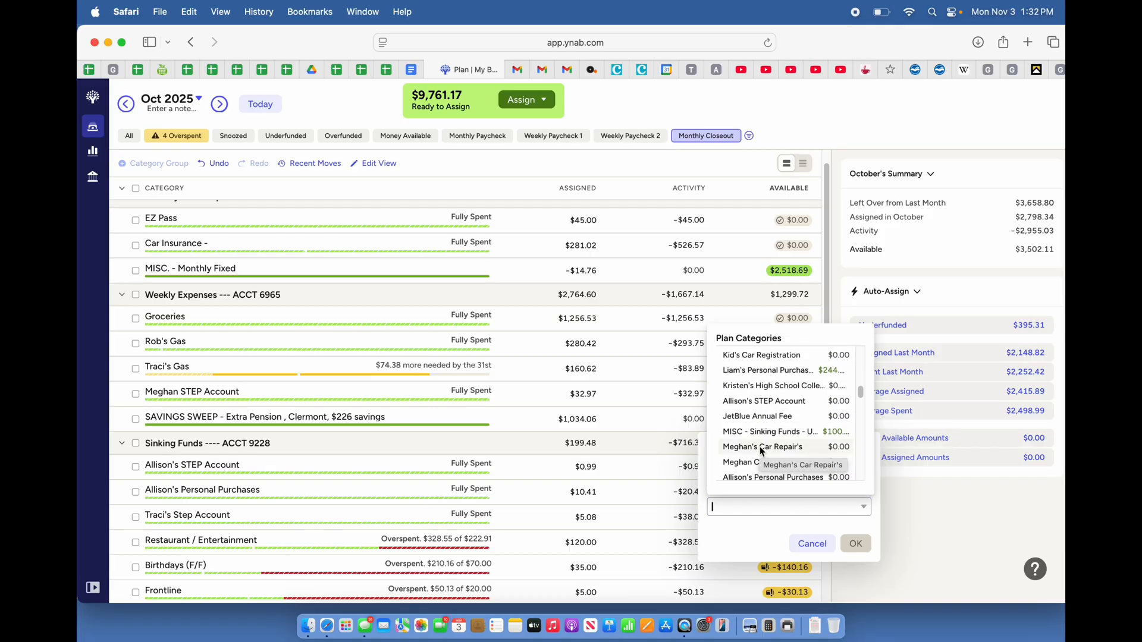
scroll(762, 452, down, 6)
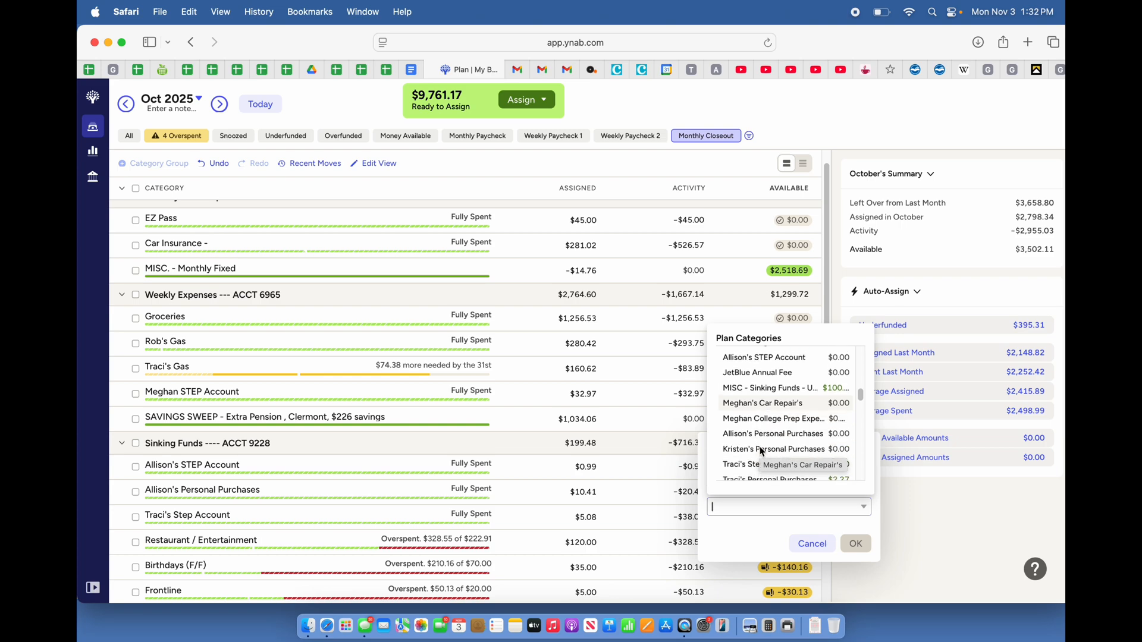
scroll(762, 451, down, 4)
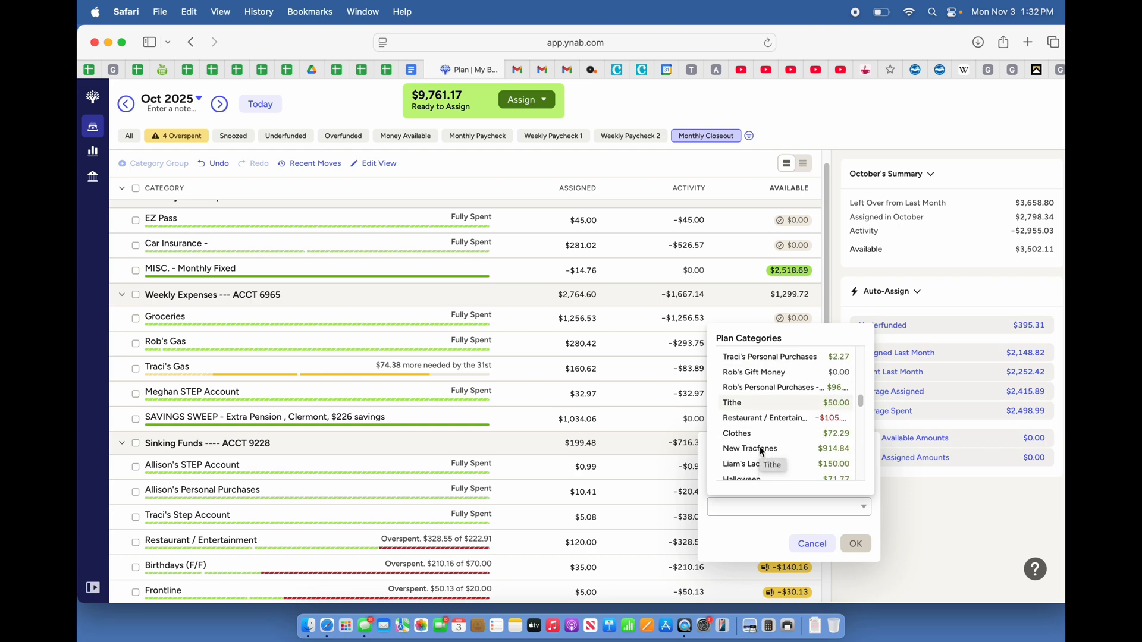
click(761, 396)
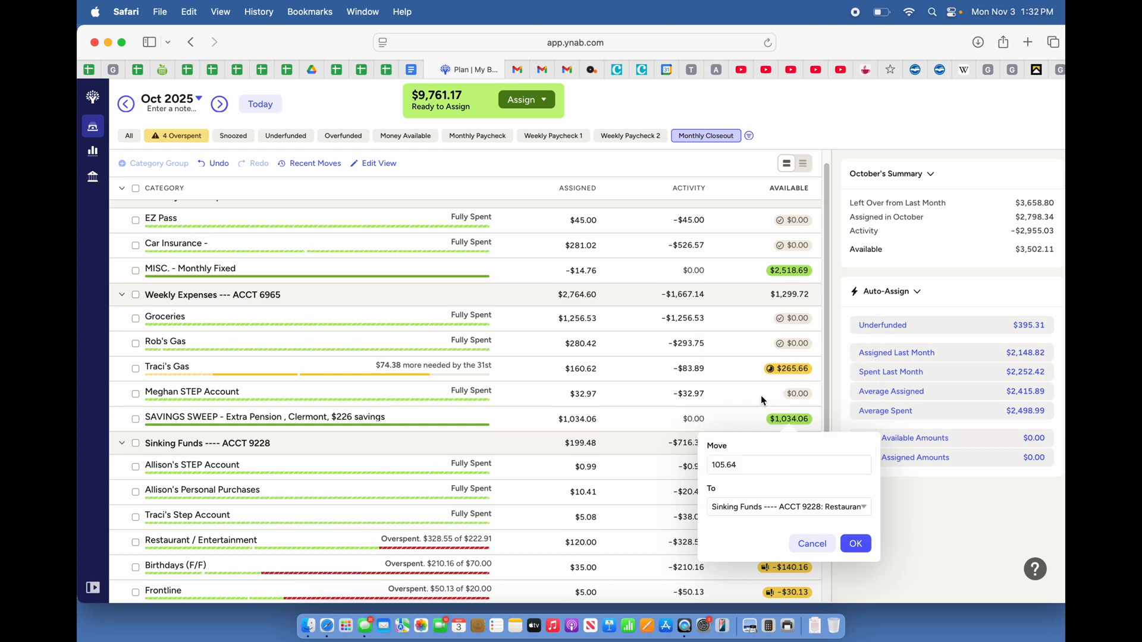
click(856, 544)
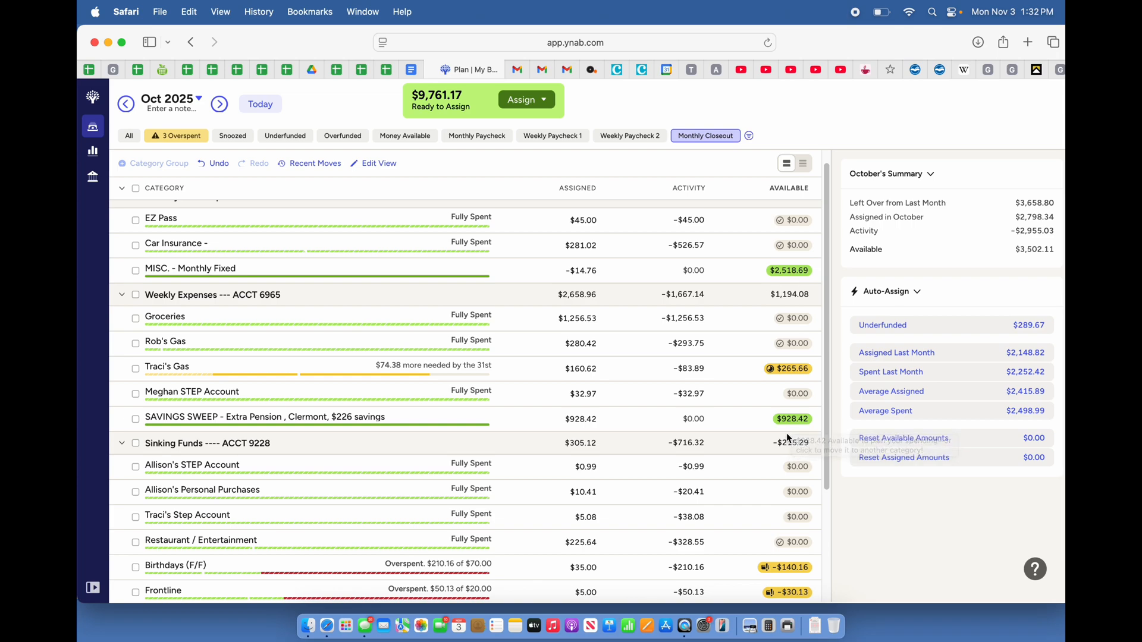
Check the activity of the overspent Birthdays (F/F) category and move $140.16 to it from SAVINGS SWEEP
scroll(576, 537, down, 2)
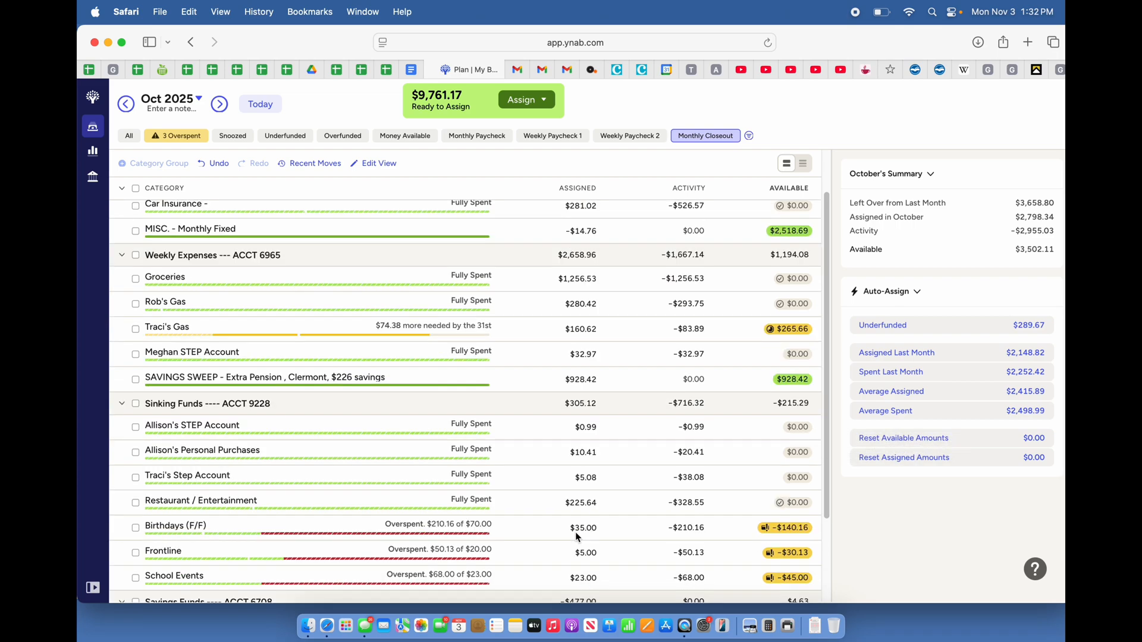
click(684, 525)
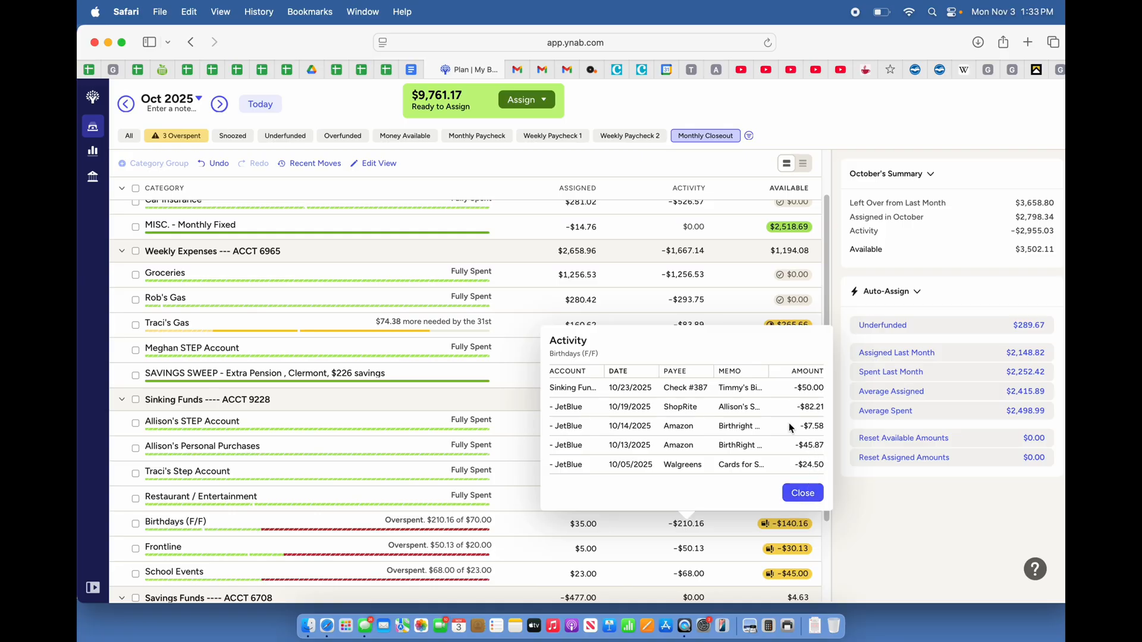
click(798, 495)
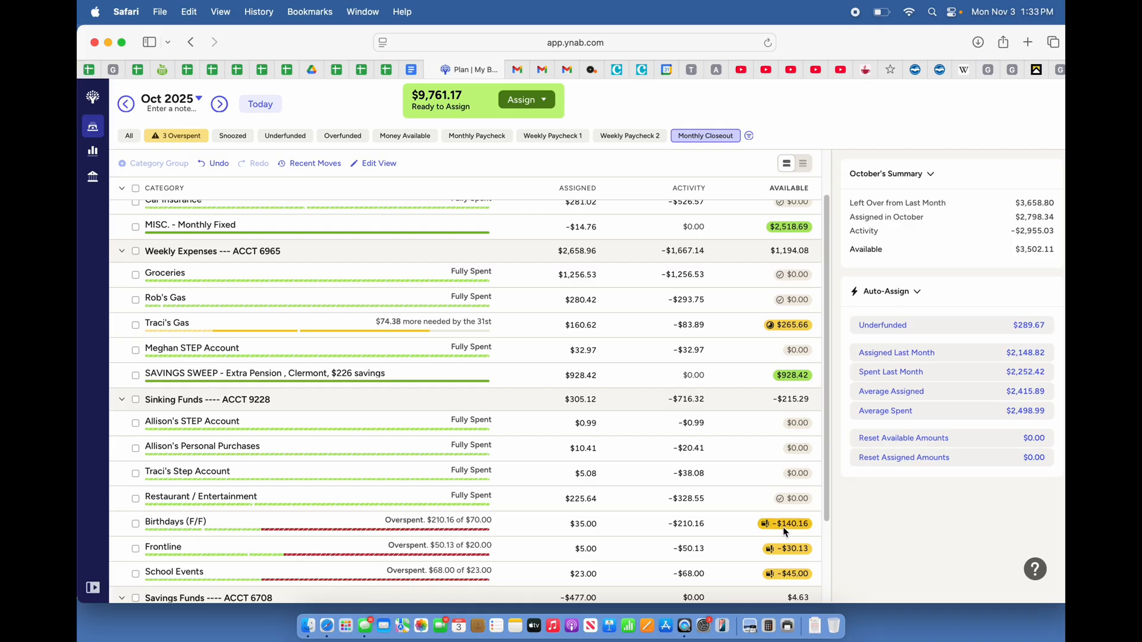
mouse_move(785, 532)
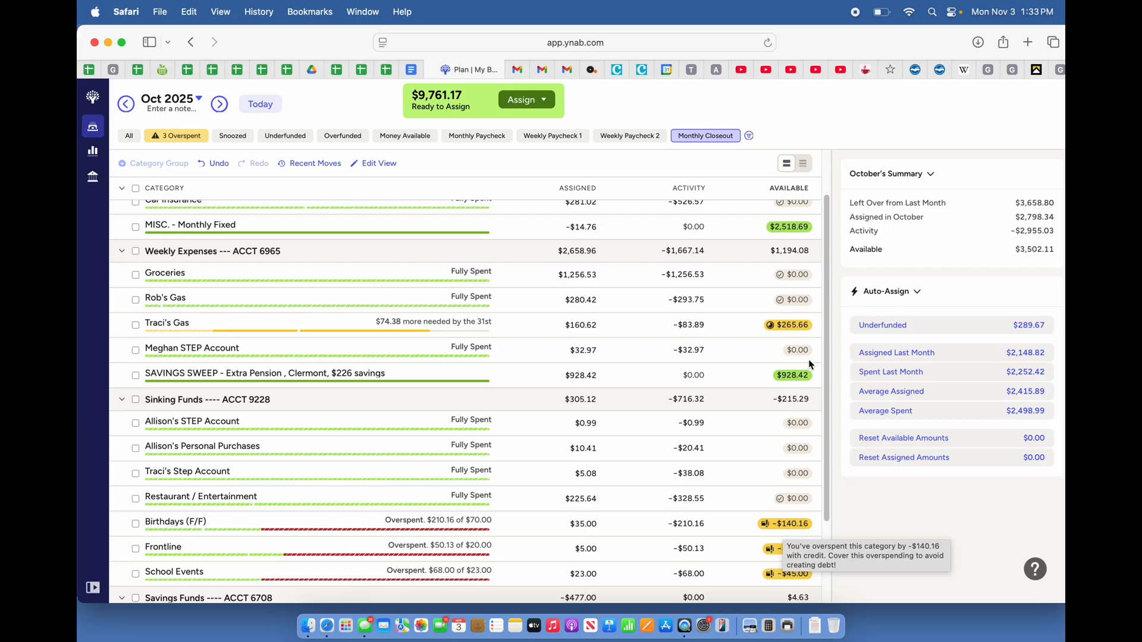
click(797, 377)
text(14)
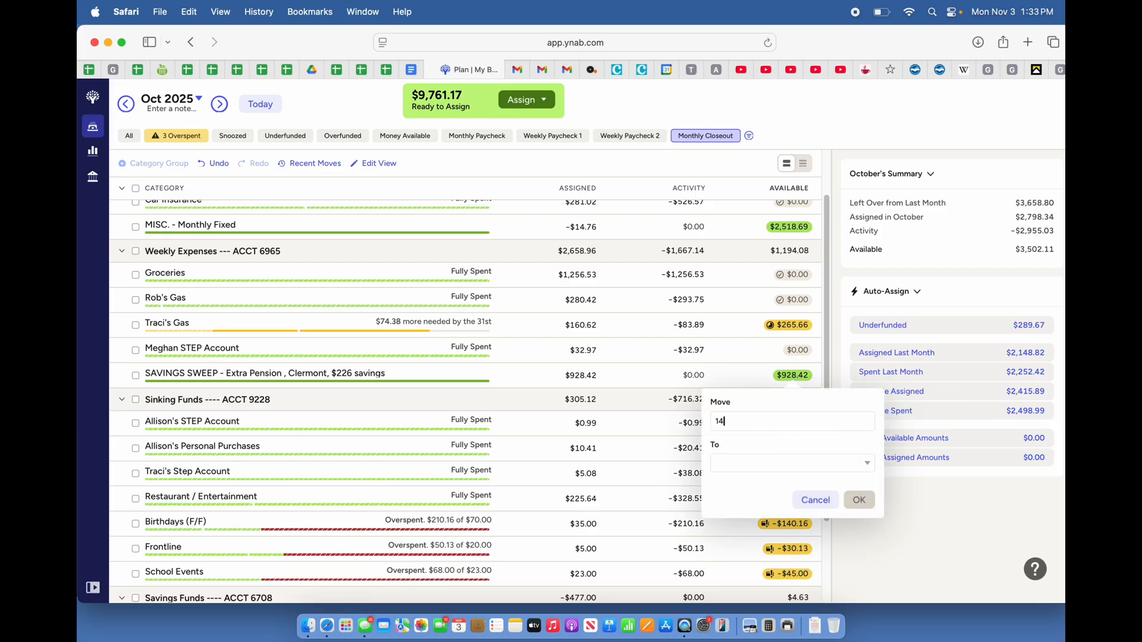
text(0.16)
click(737, 466)
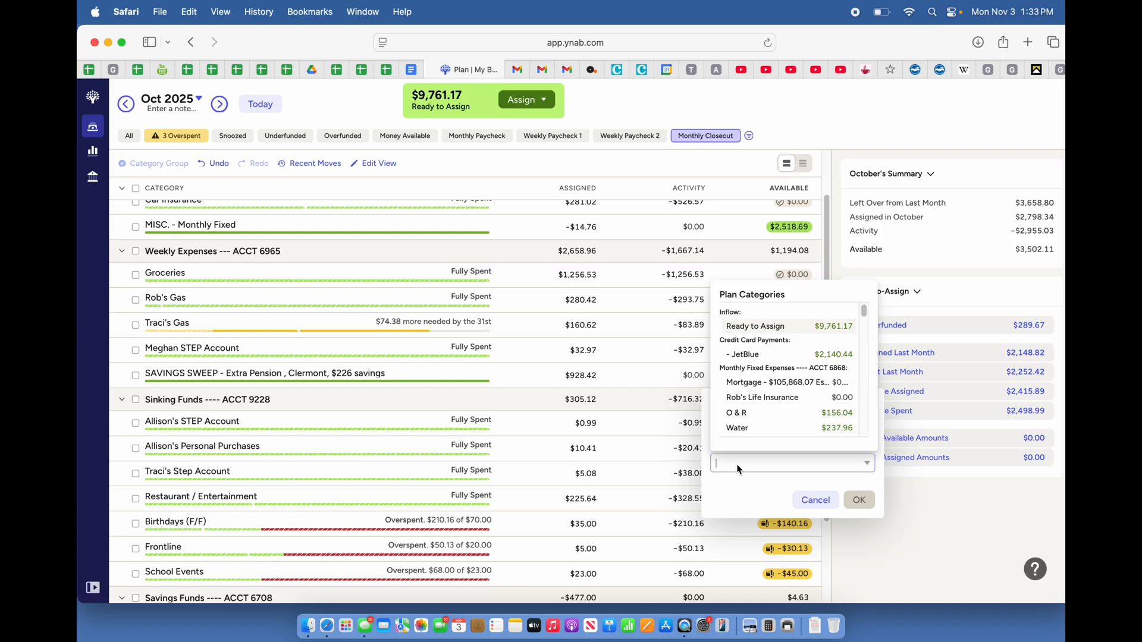
text(bir)
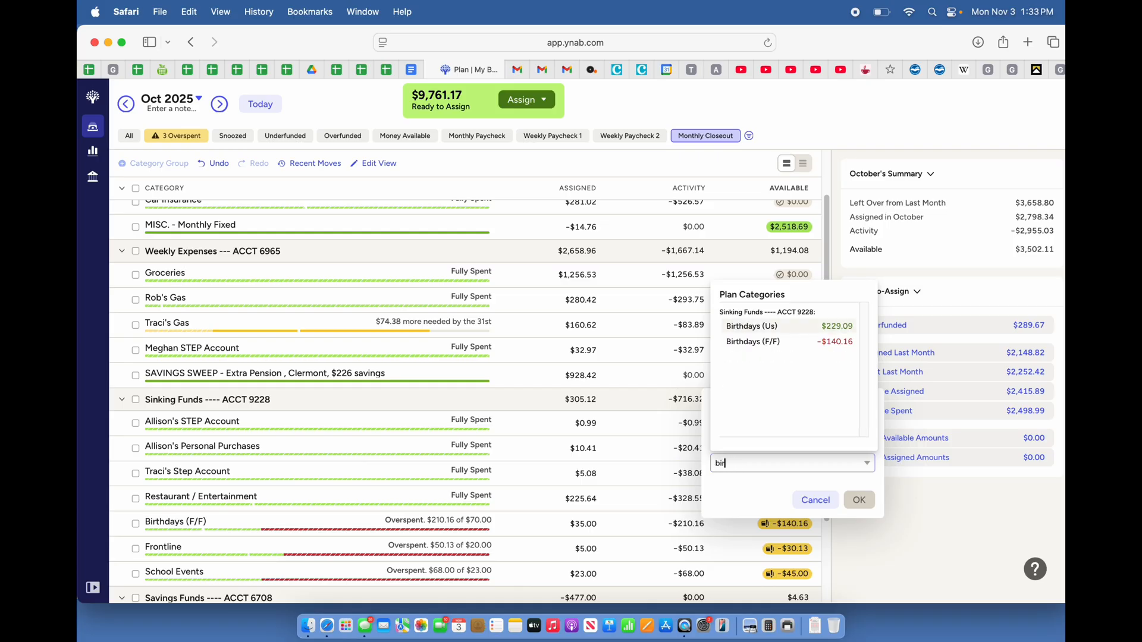
click(740, 341)
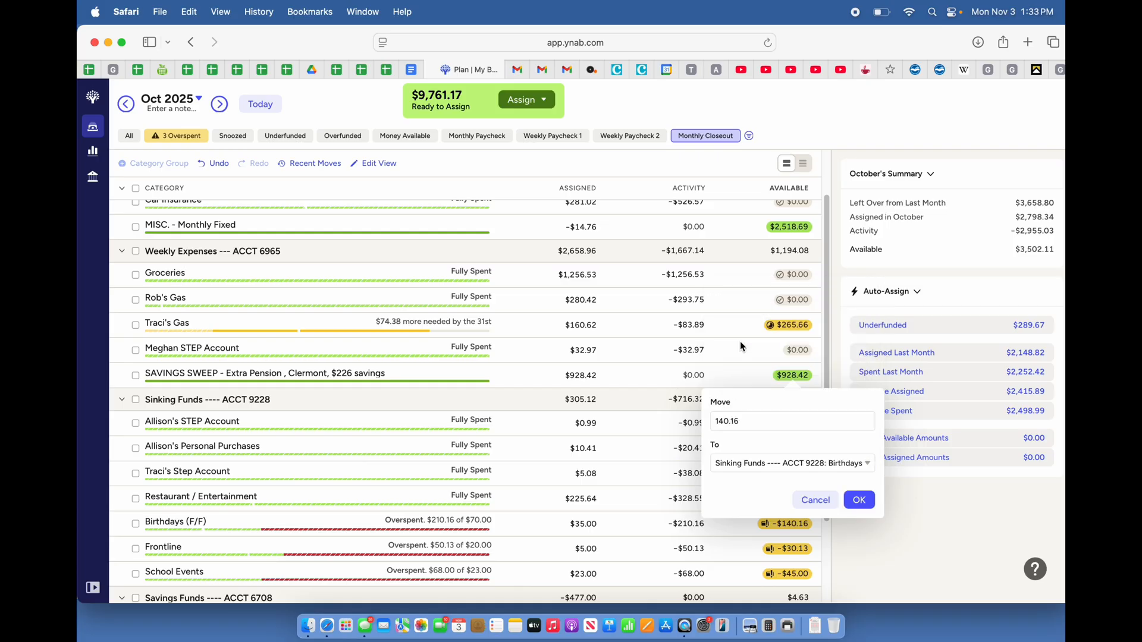
click(859, 501)
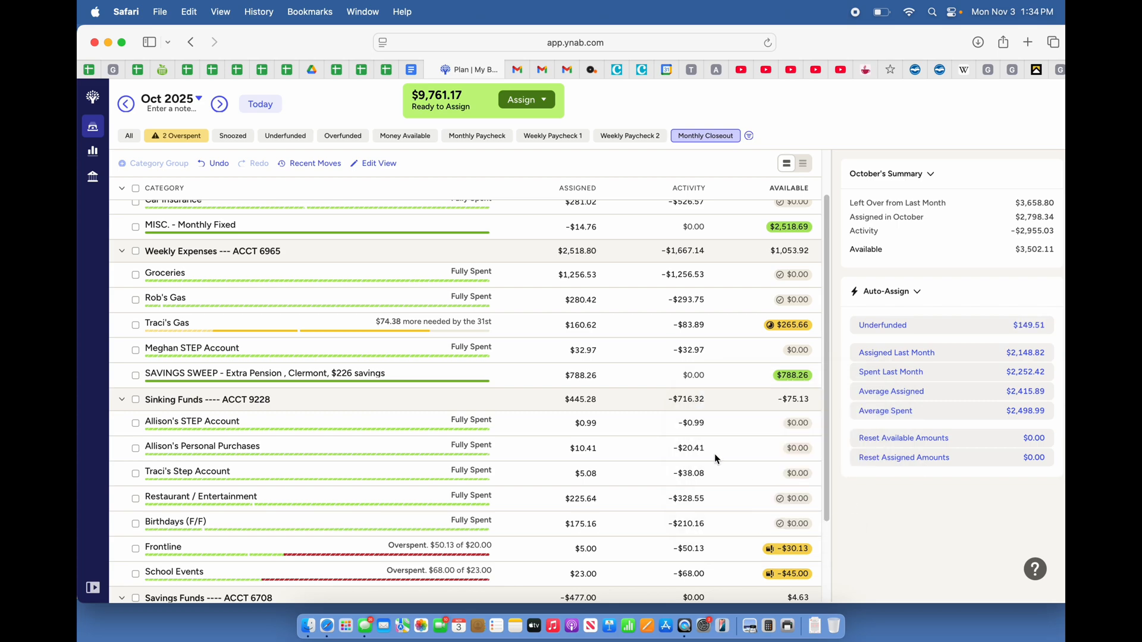
Move $30.13 from the SAVINGS SWEEP category to the overspent Frontline category under Sinking Funds
scroll(735, 514, down, 2)
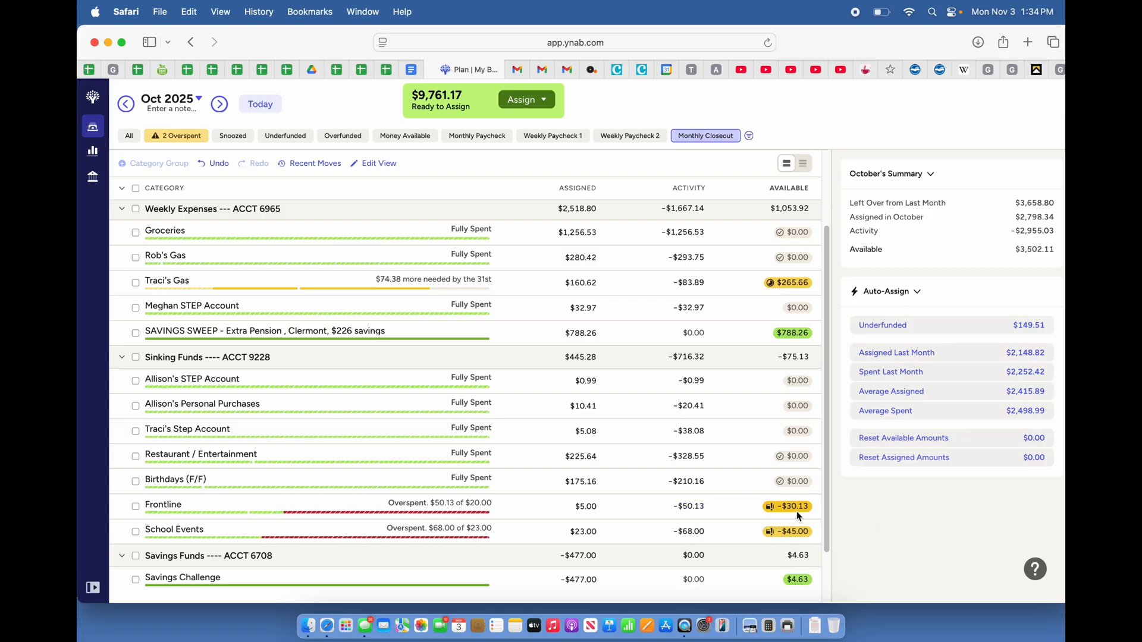
mouse_move(797, 512)
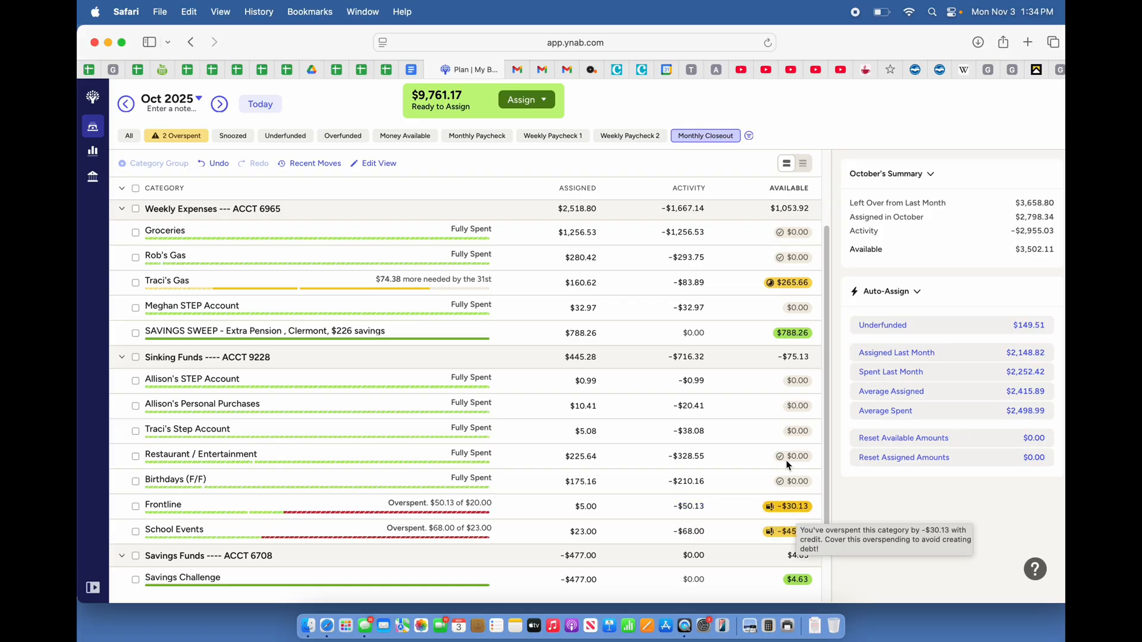
click(806, 334)
text(30.13)
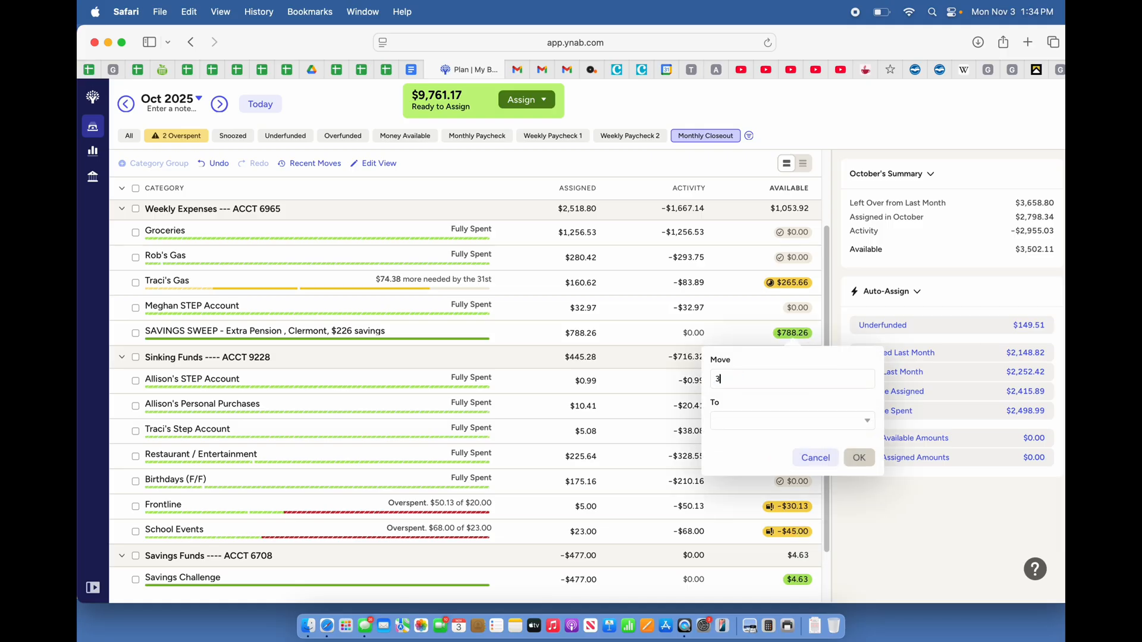
click(735, 422)
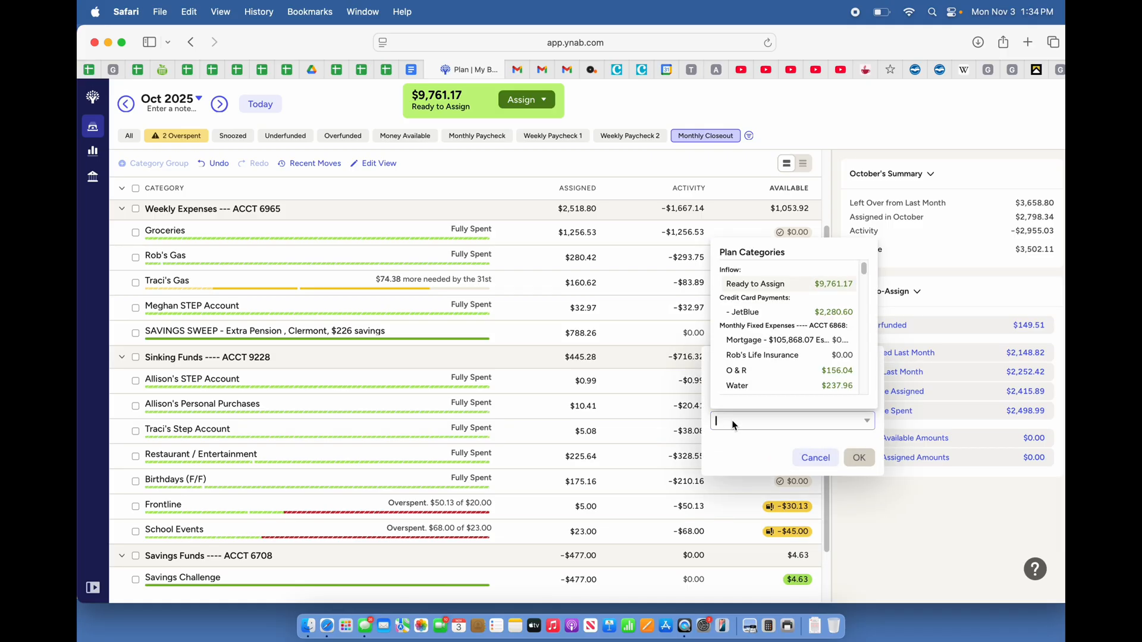
text(Frontline)
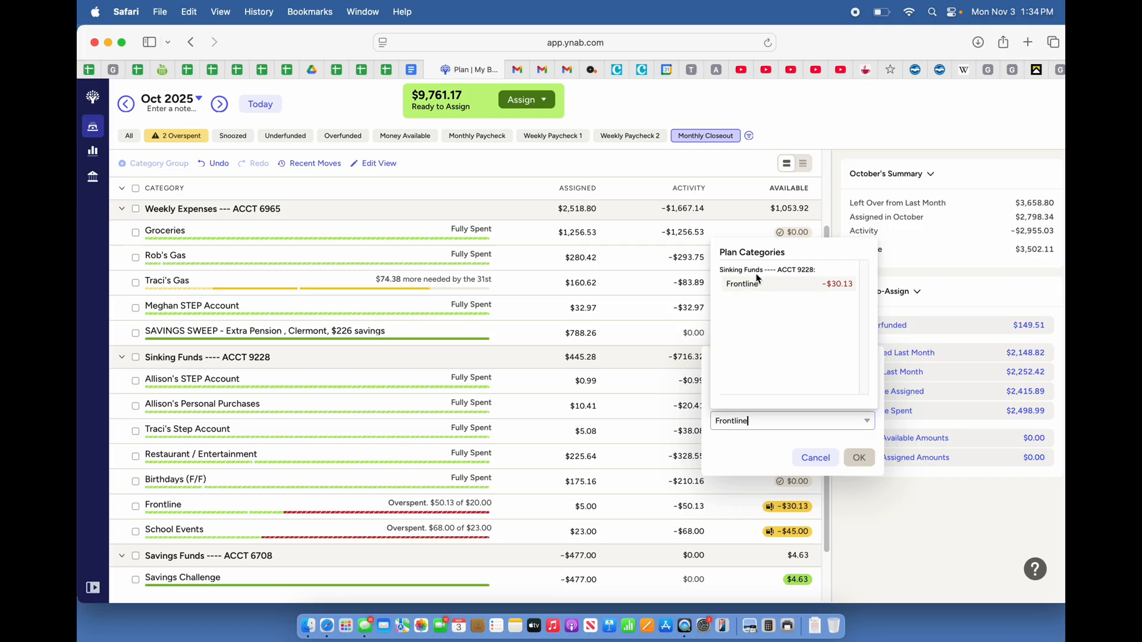
key(Return)
click(859, 459)
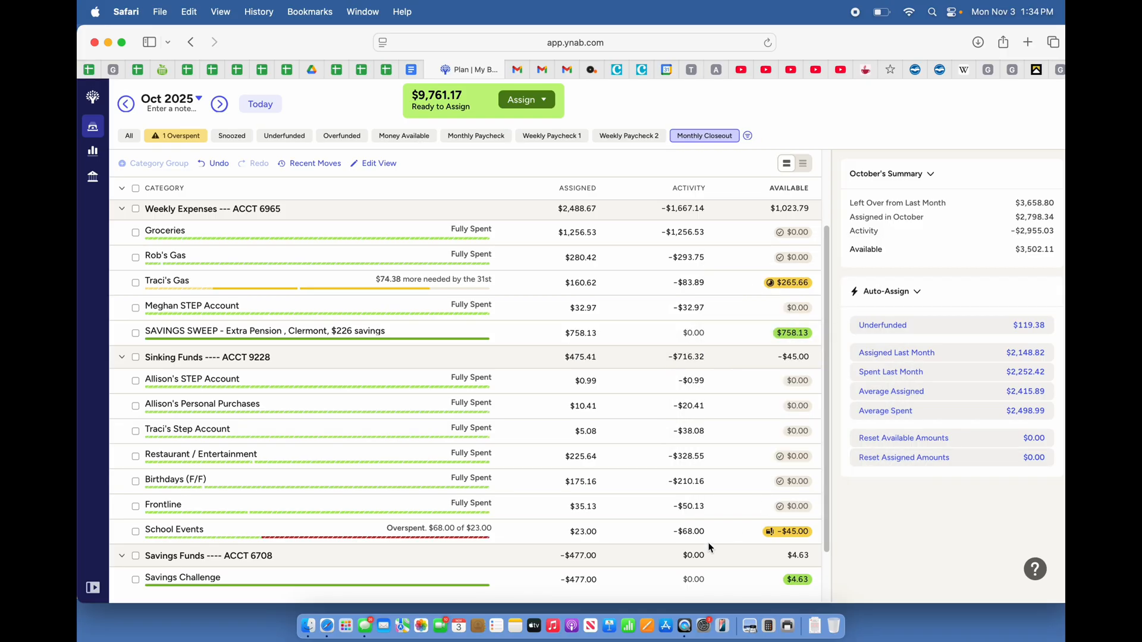
Check the activity of the overspent School Events category and move $45.00 to it from SAVINGS SWEEP
click(687, 532)
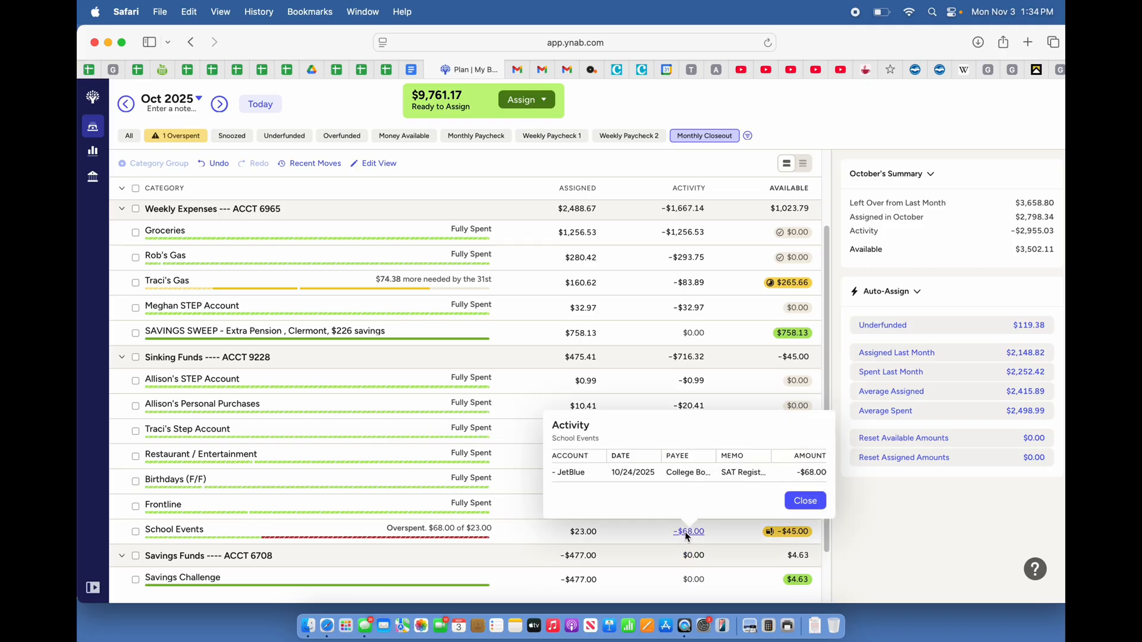
click(804, 507)
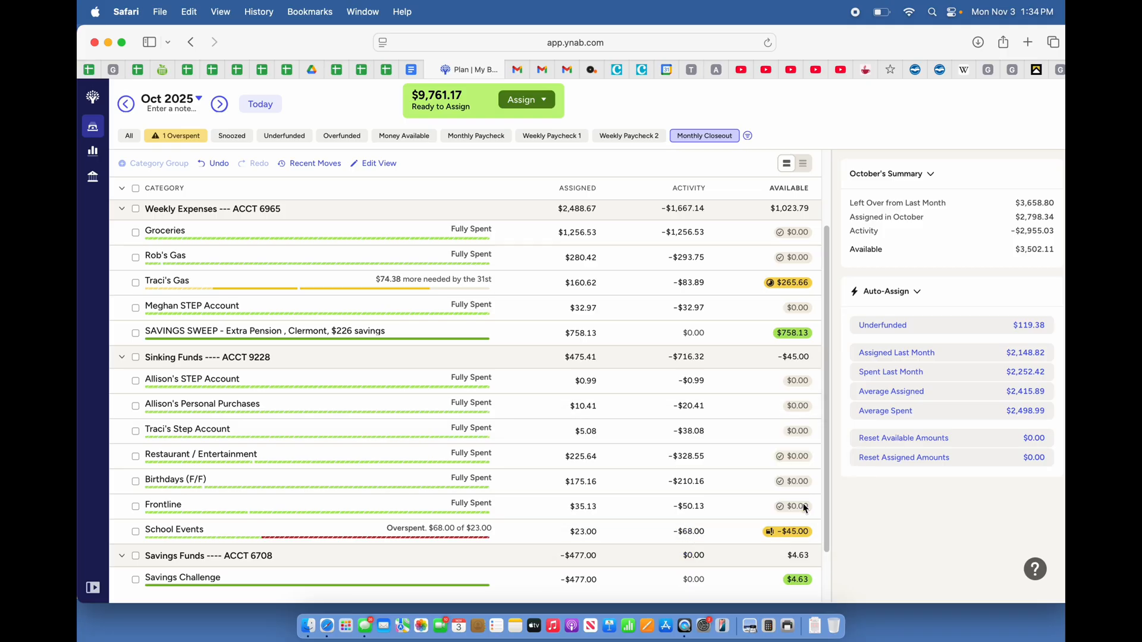
click(794, 333)
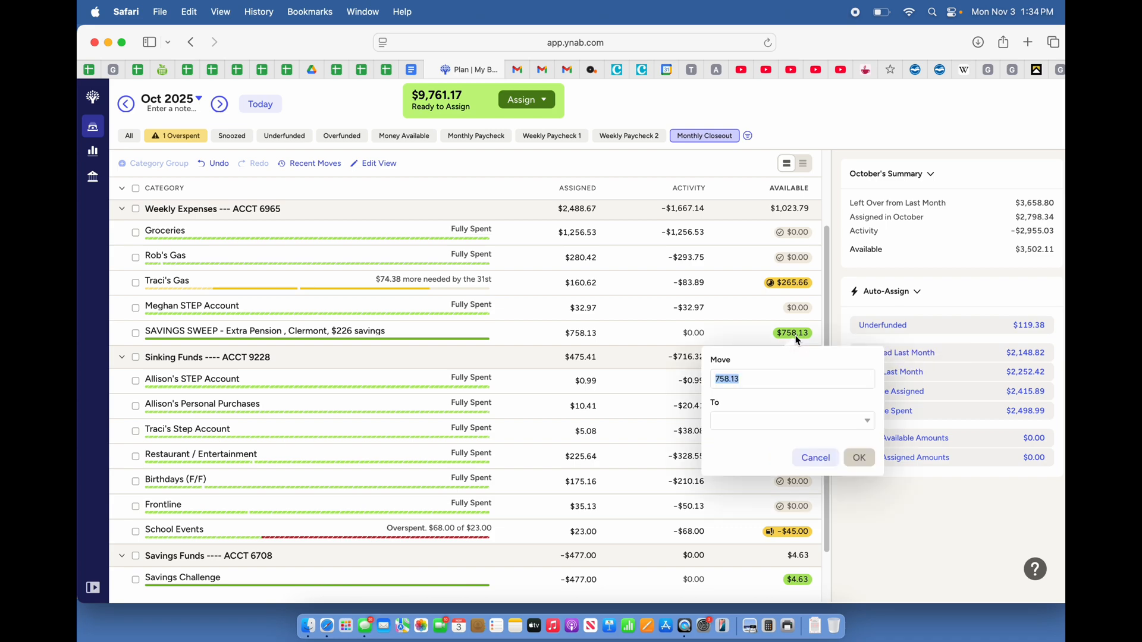
text(45.00)
click(738, 423)
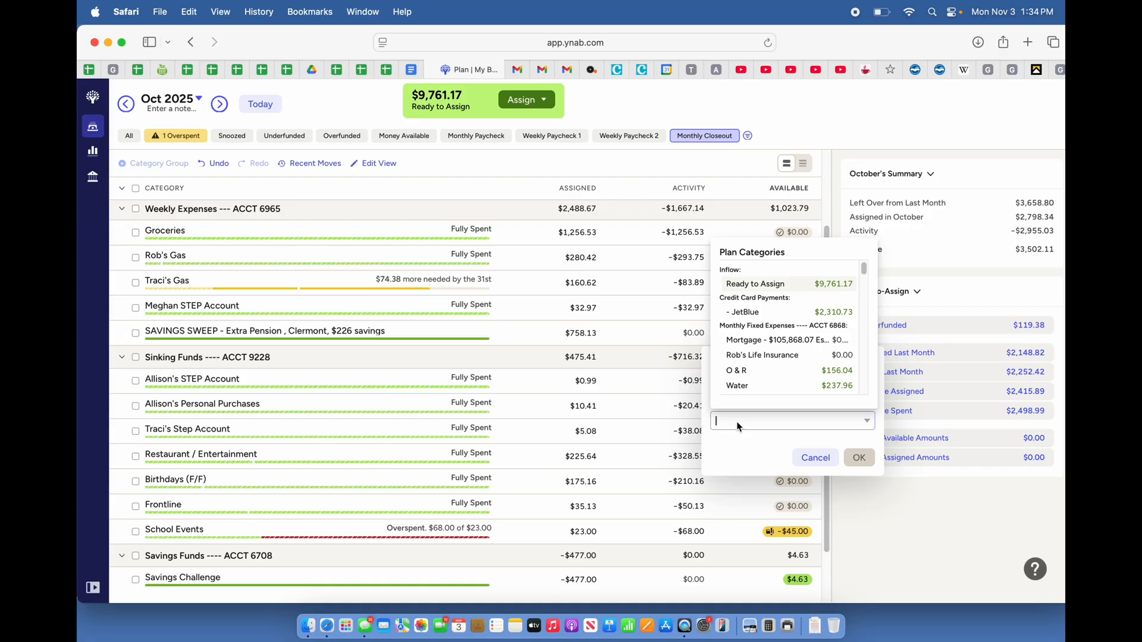
text(Schoo)
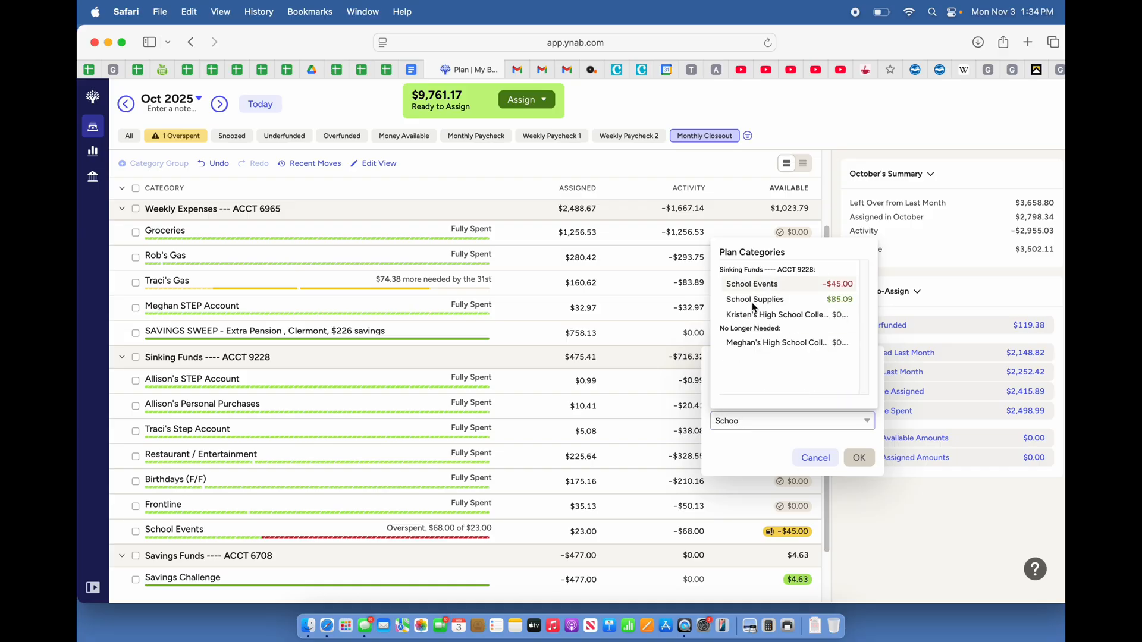
click(761, 285)
click(860, 458)
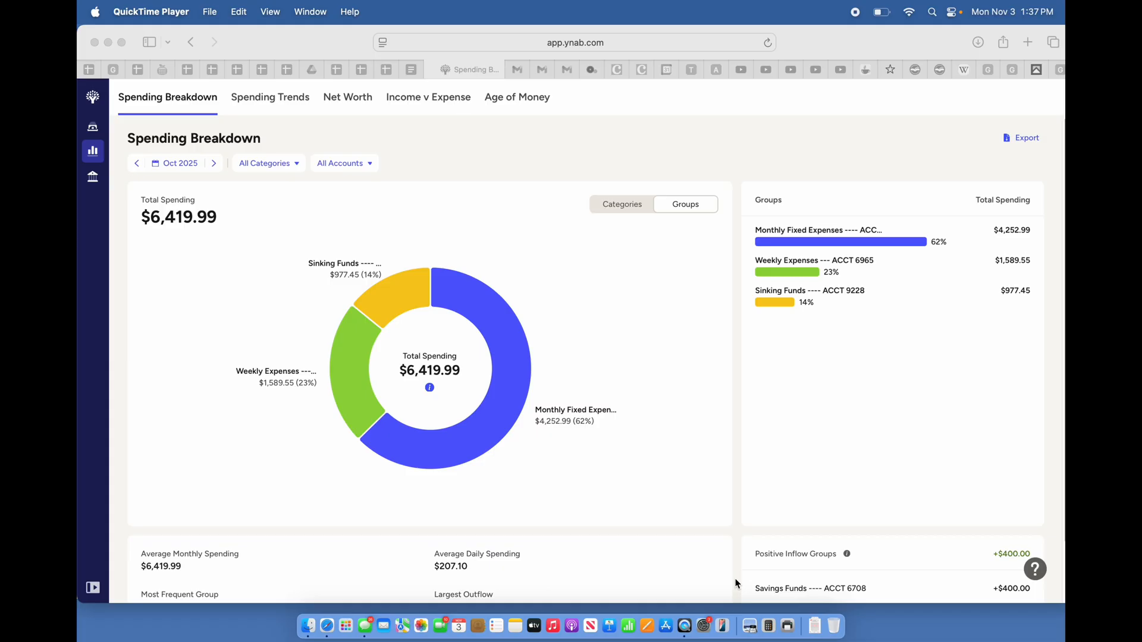
Review the October 2025 spending breakdown for Monthly Fixed Expenses, including the EZ Pass transactions, and return to all groups
click(518, 395)
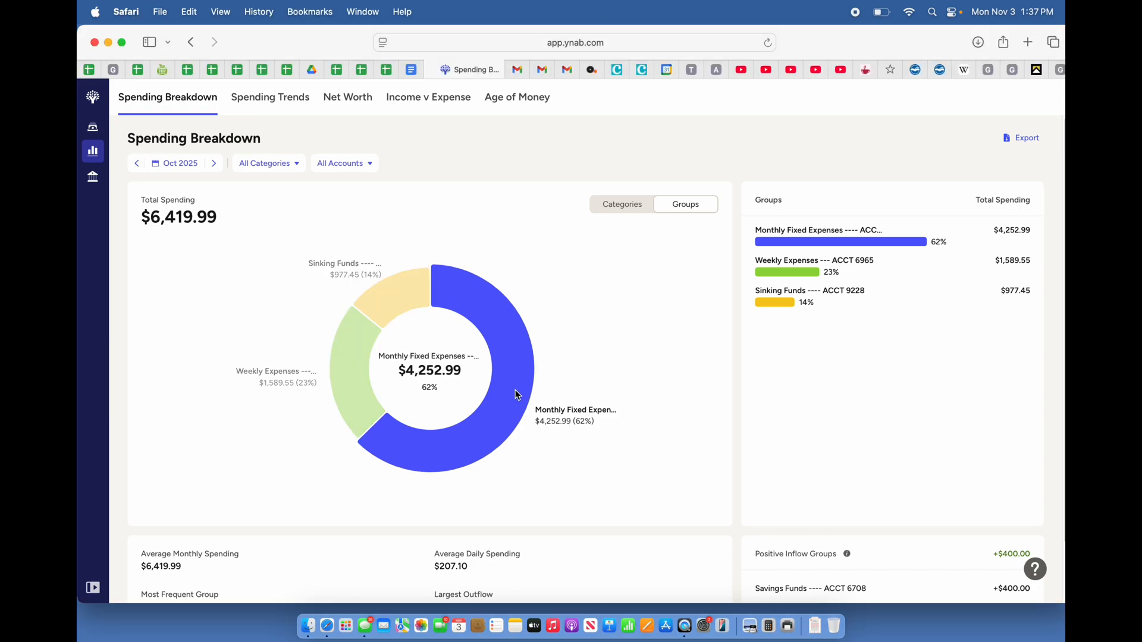
click(518, 395)
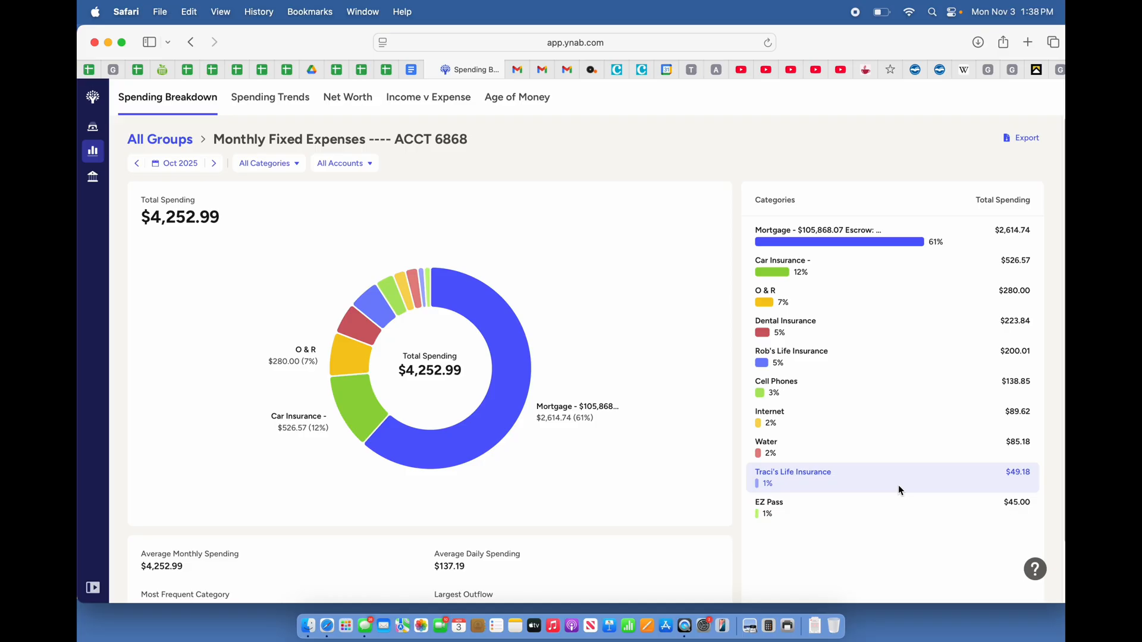
click(878, 512)
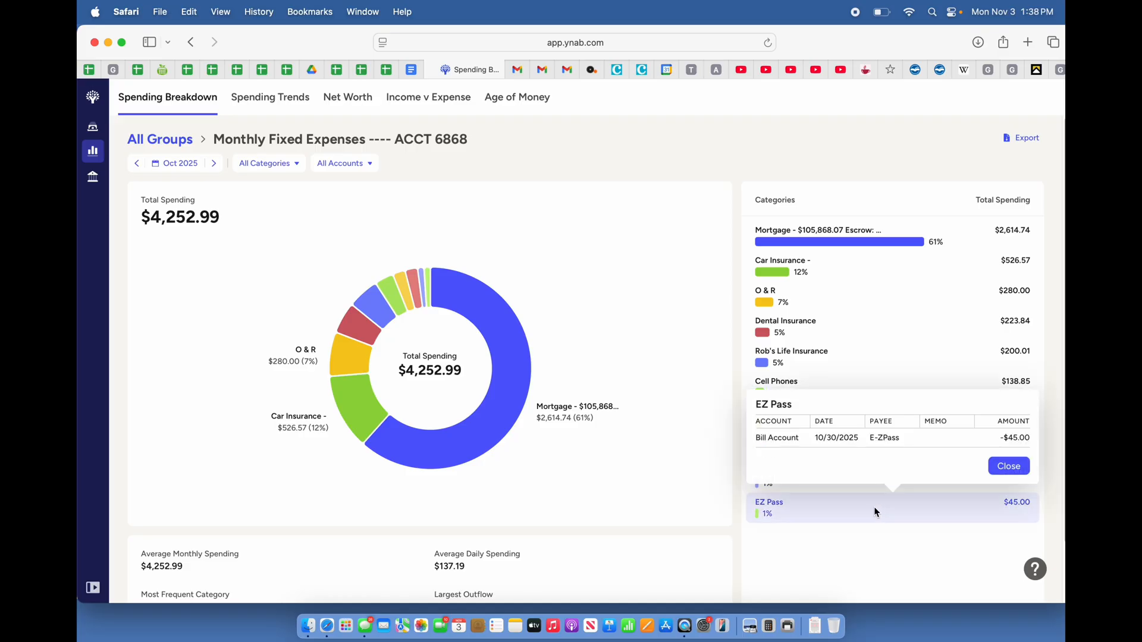
click(1005, 465)
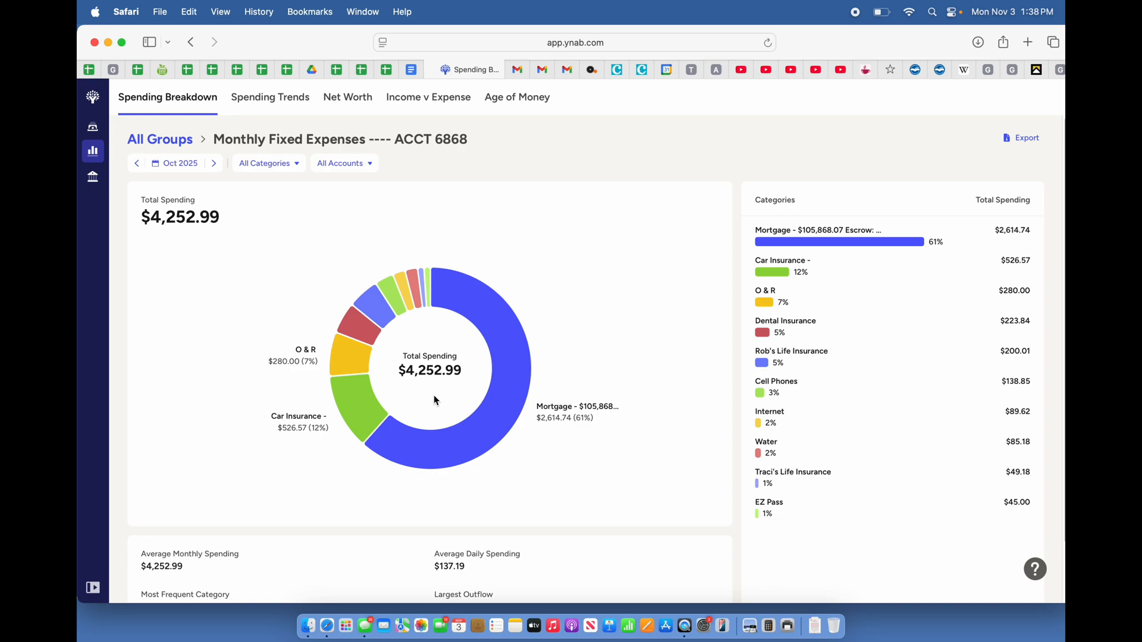
click(174, 141)
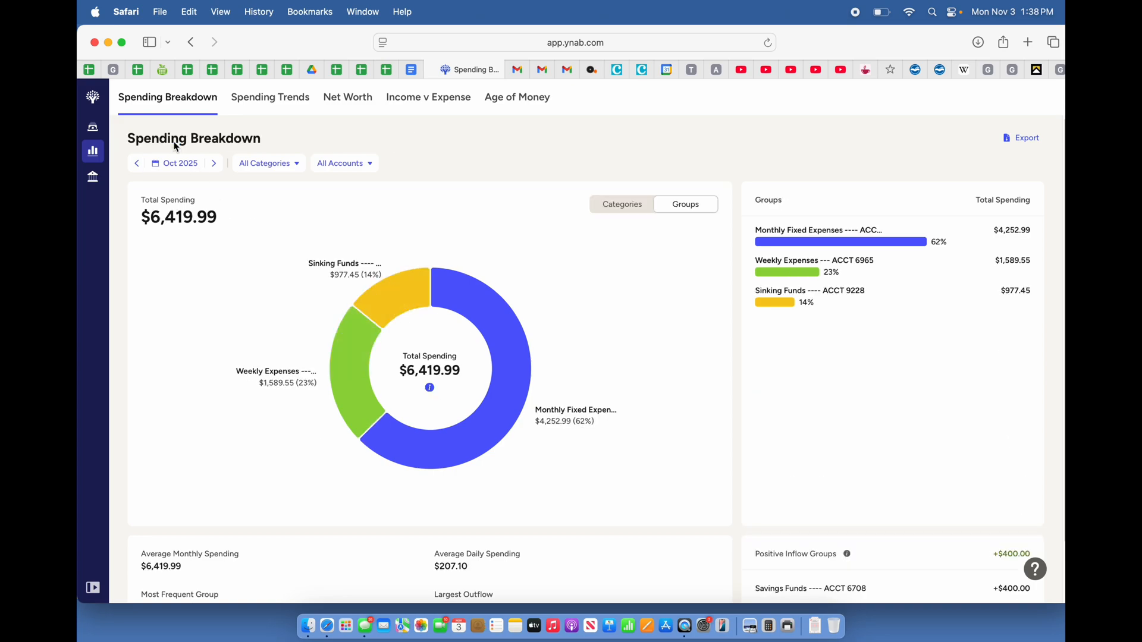
Review the category breakdown of the Weekly Expenses group for October 2025 and return to all groups
click(339, 385)
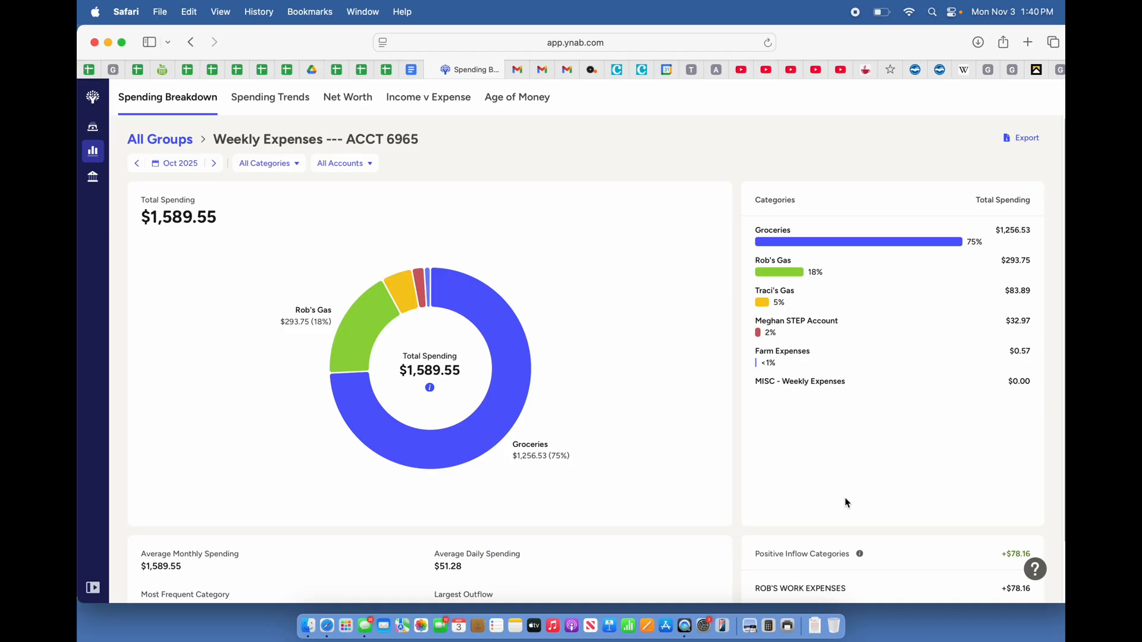
mouse_move(349, 362)
click(170, 141)
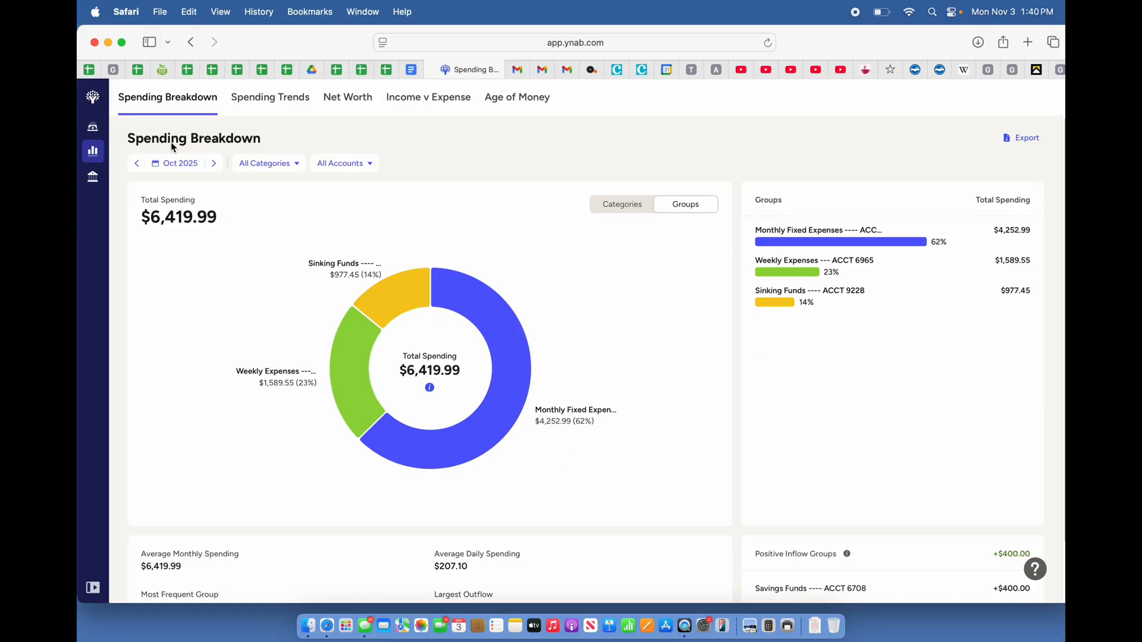
Open the Sinking Funds group's spending breakdown and examine the transactions in its Office Supplies category
click(381, 295)
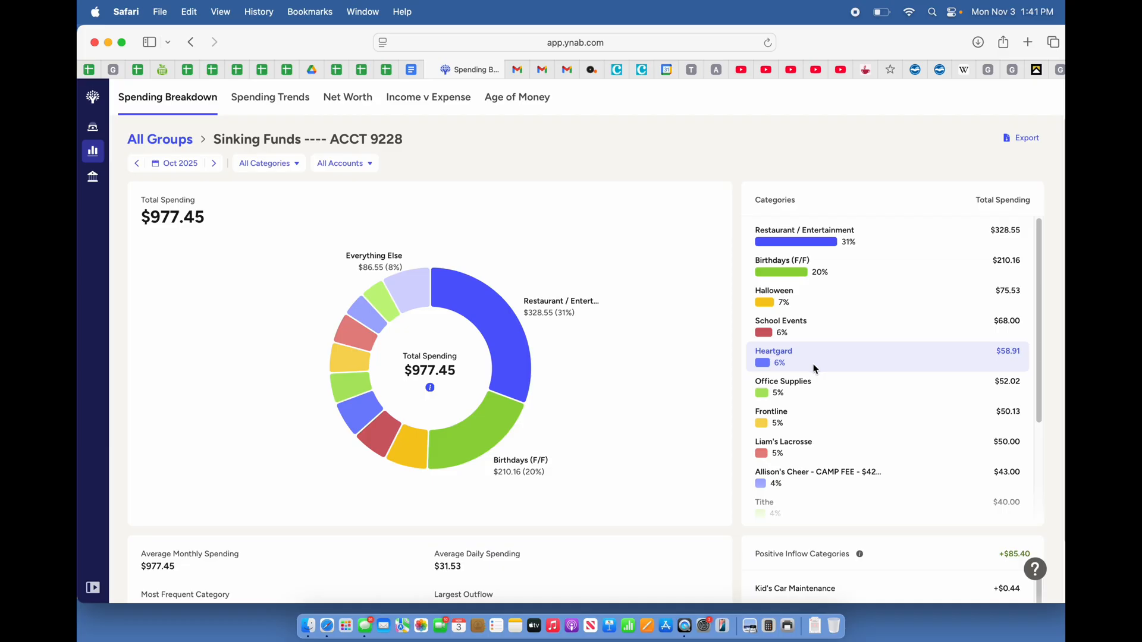
click(816, 395)
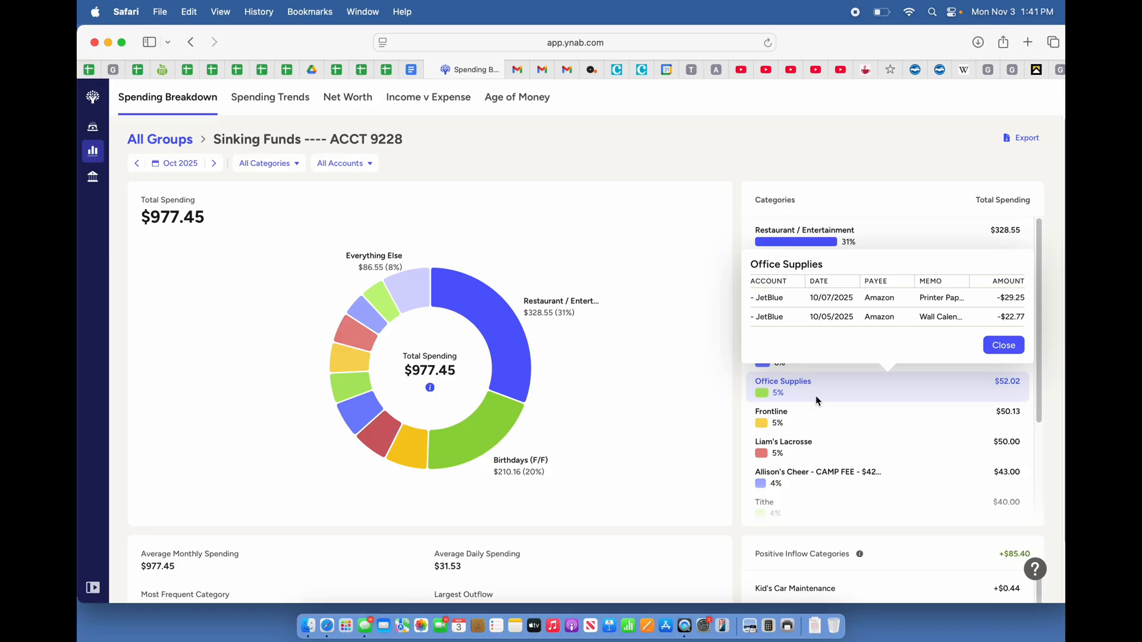
click(1003, 346)
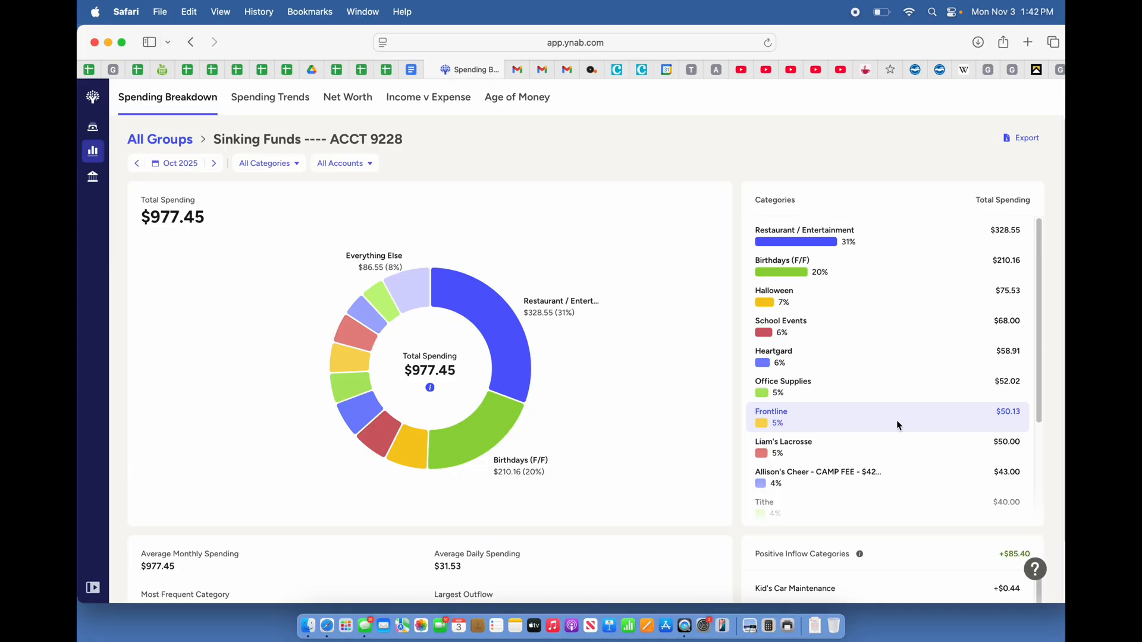
Examine the transactions behind the Lacrosse and Cheer categories in the Sinking Funds breakdown
click(893, 454)
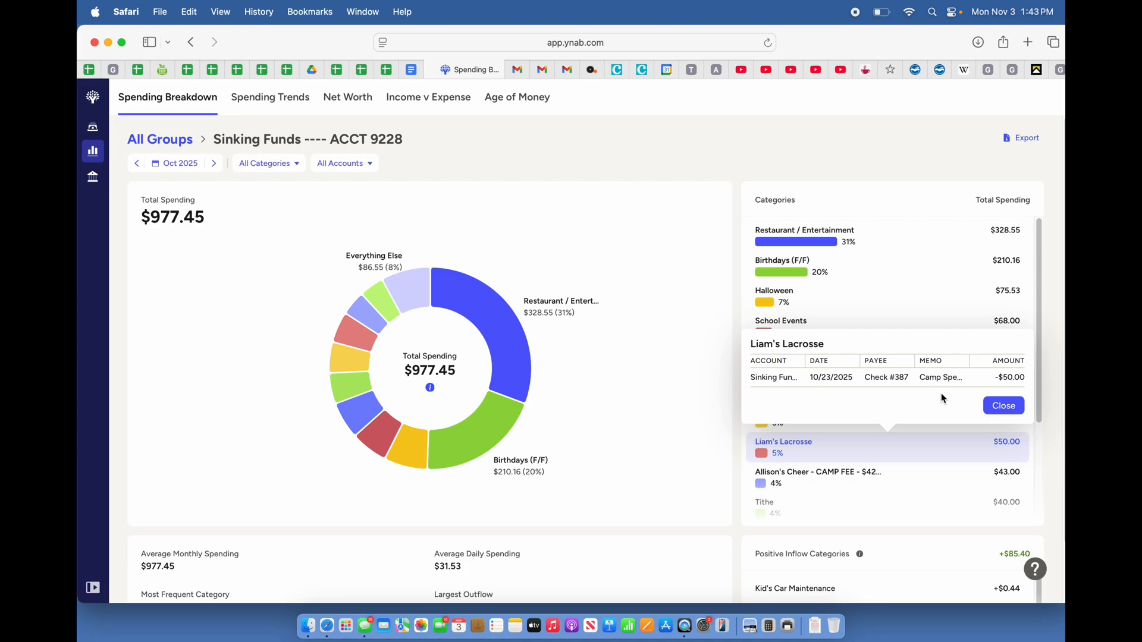
click(1005, 407)
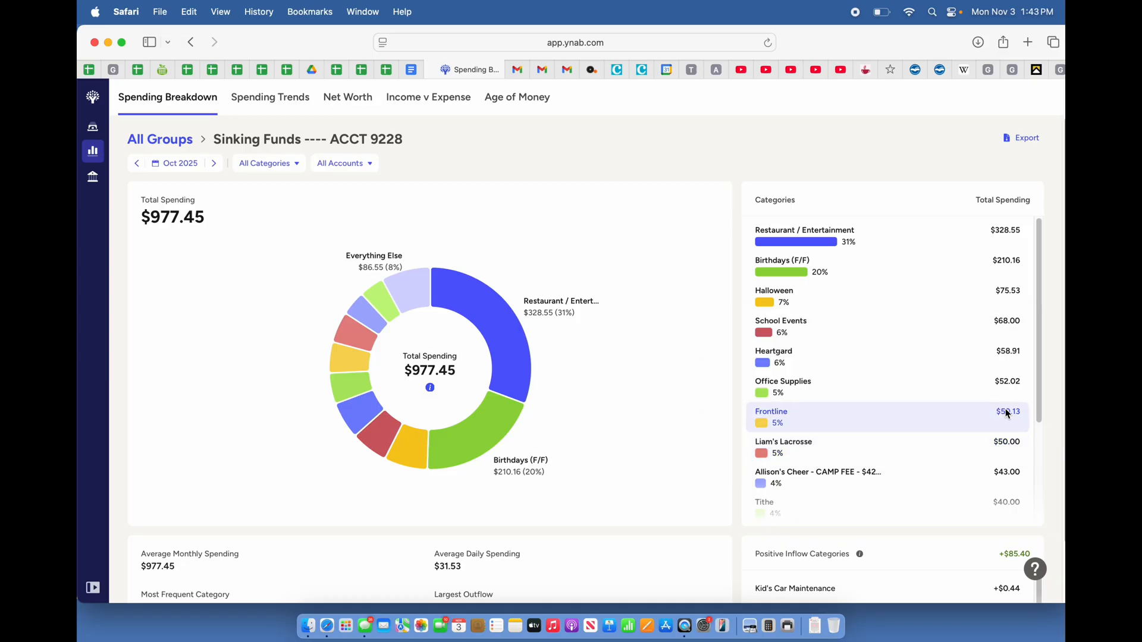
click(925, 487)
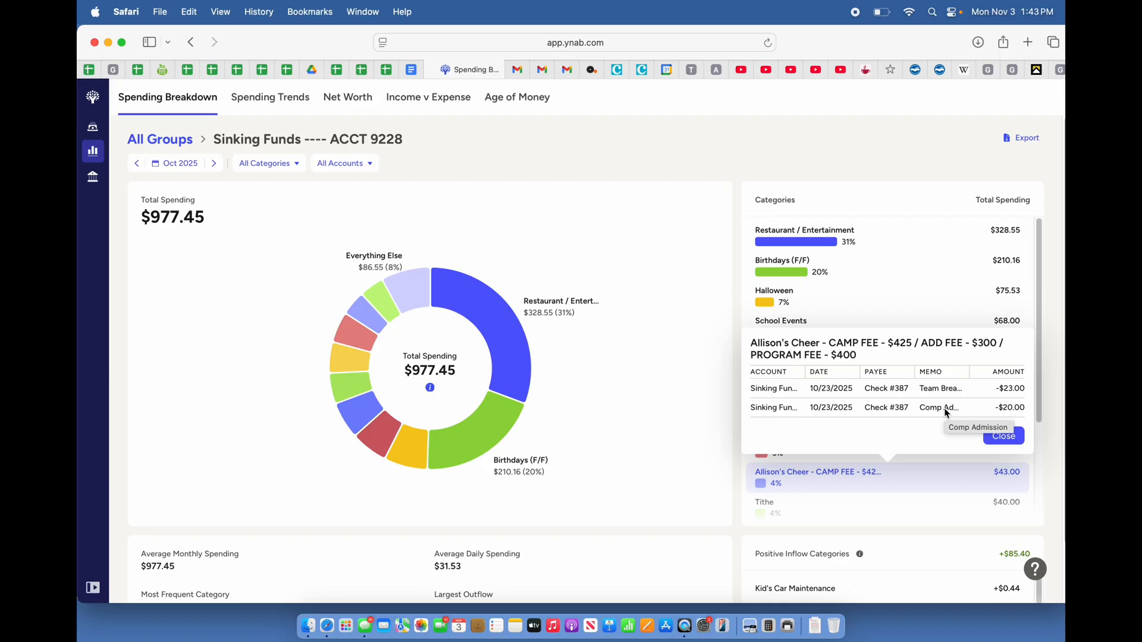
click(1012, 440)
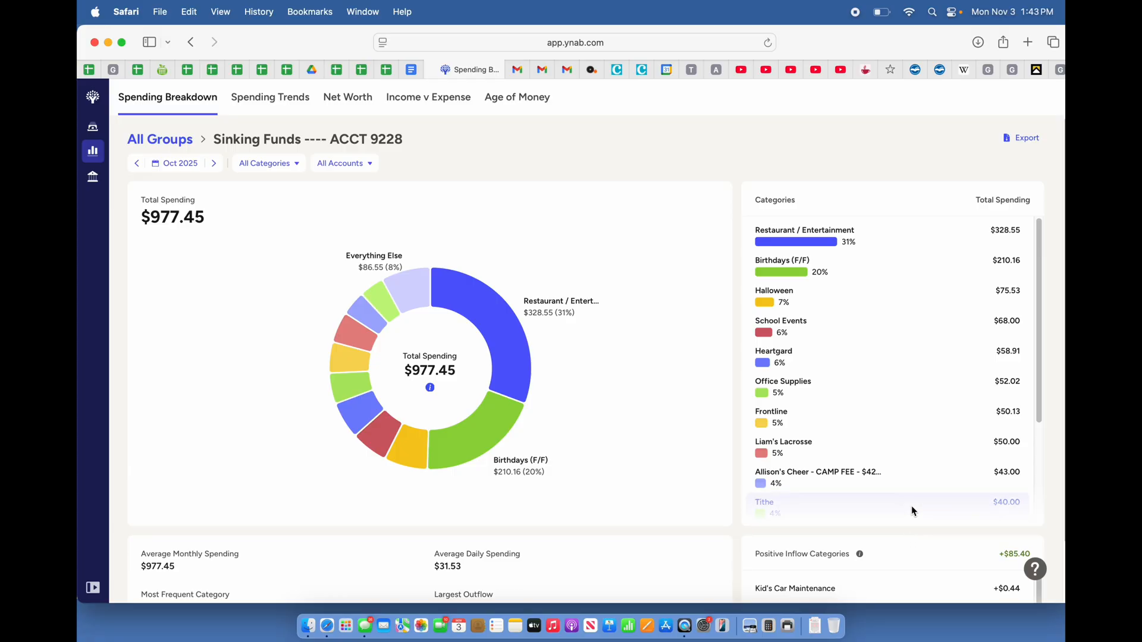
Examine the transactions behind the School Supplies and Yard Maintainance categories in the Sinking Funds breakdown
scroll(911, 505, down, 3)
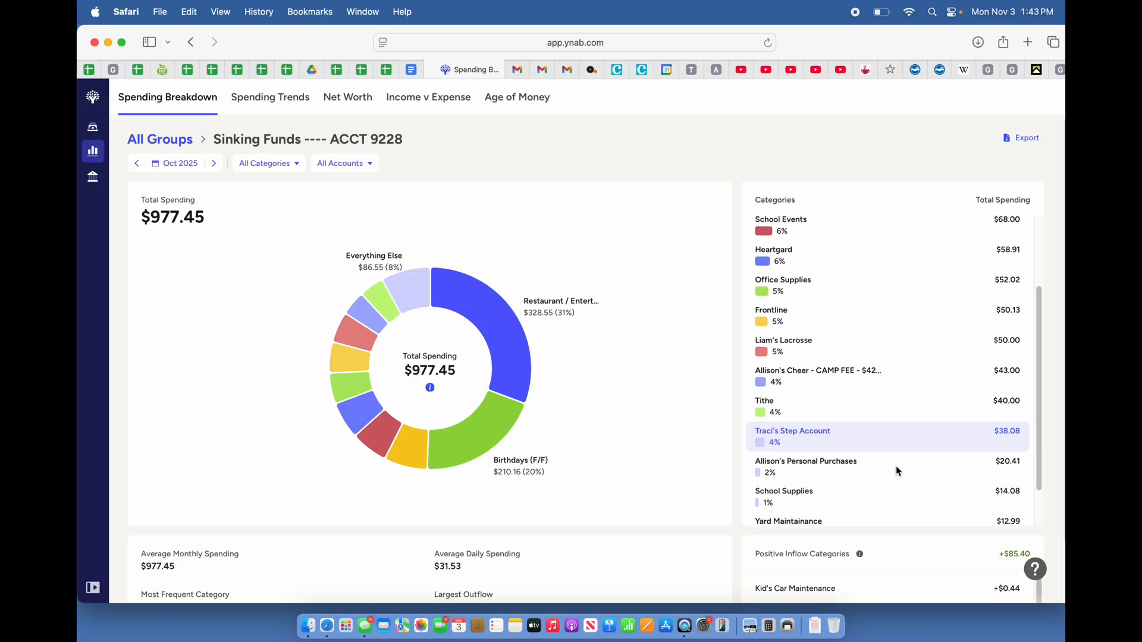
scroll(896, 471, down, 2)
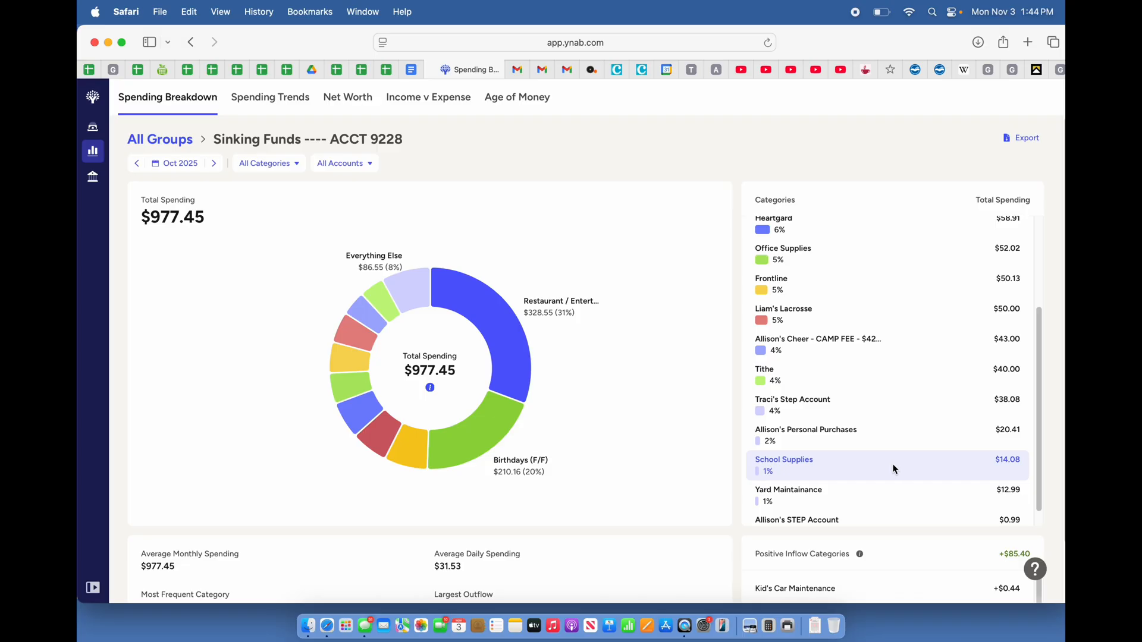
click(892, 466)
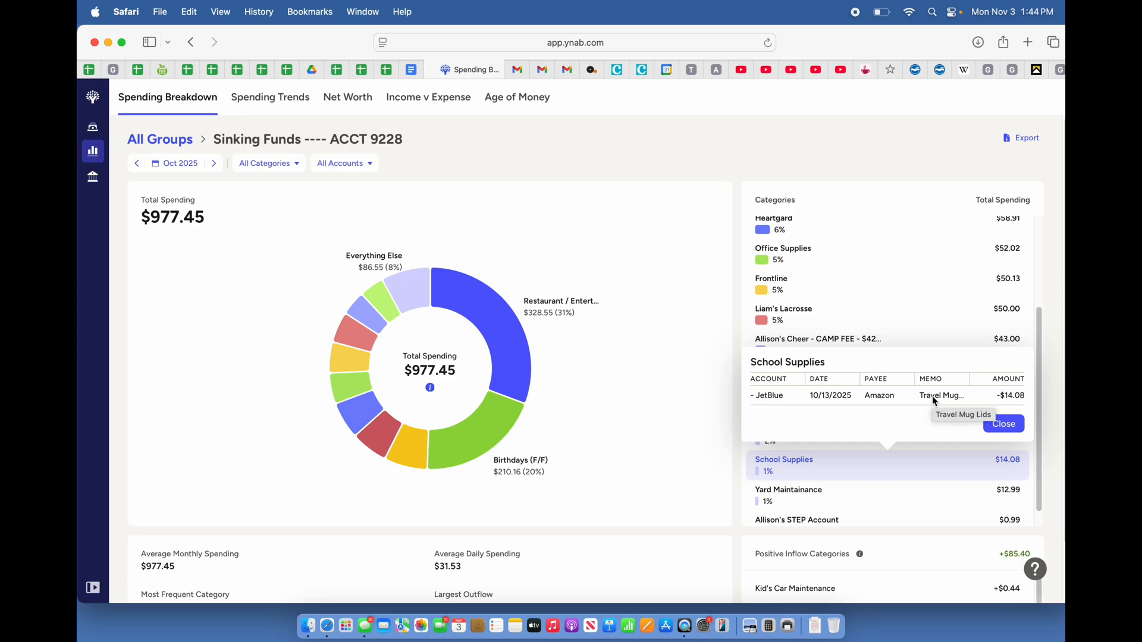
click(997, 429)
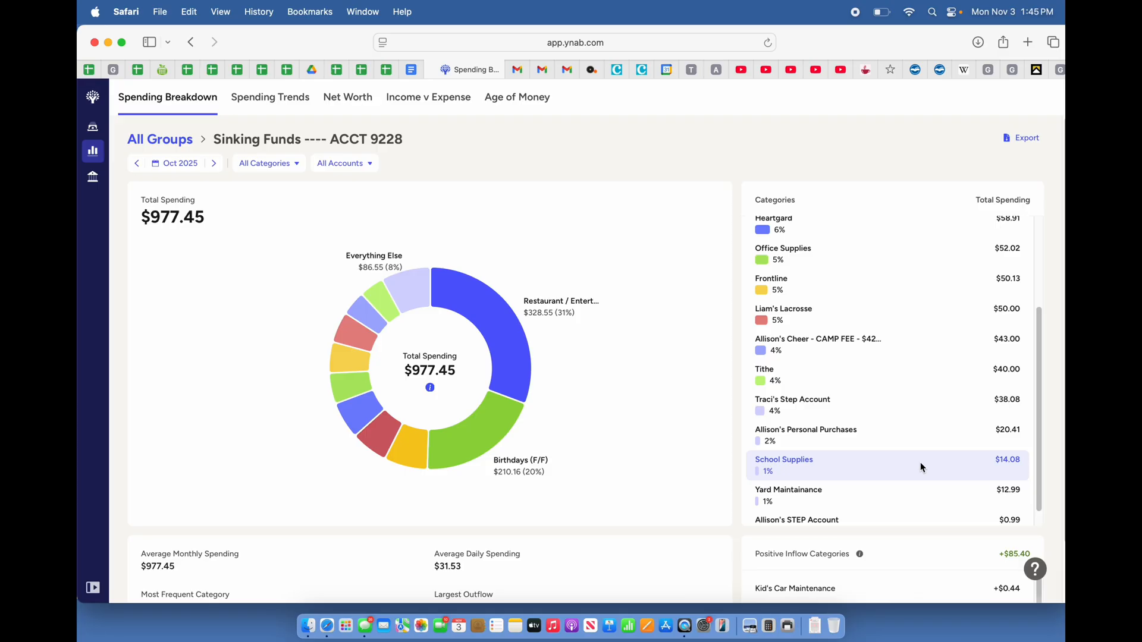
scroll(920, 467, down, 2)
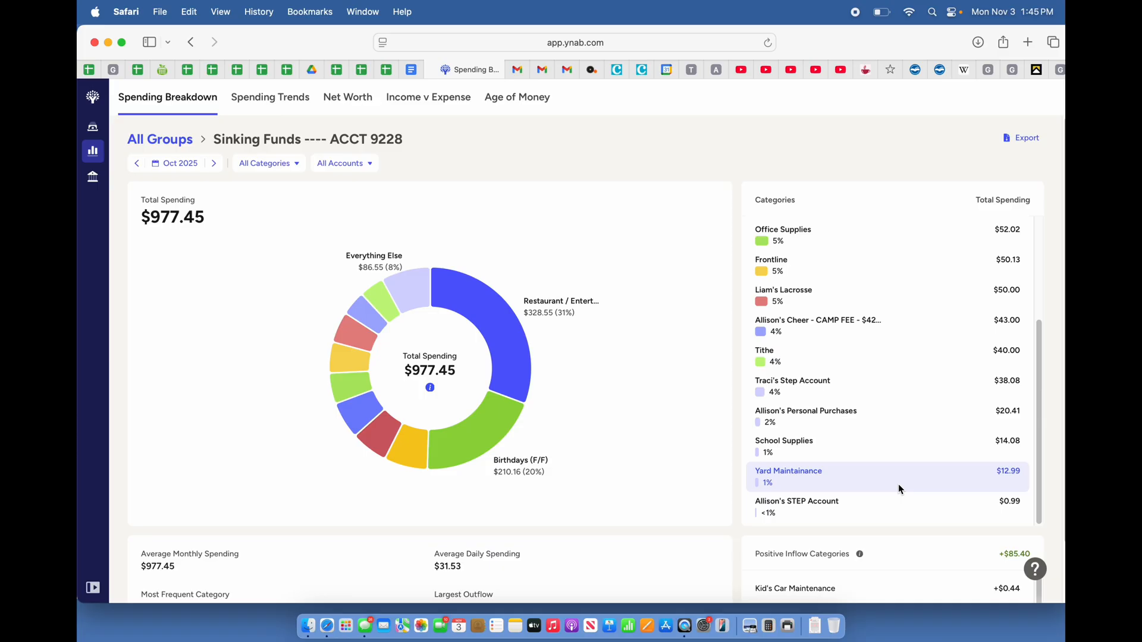
click(899, 486)
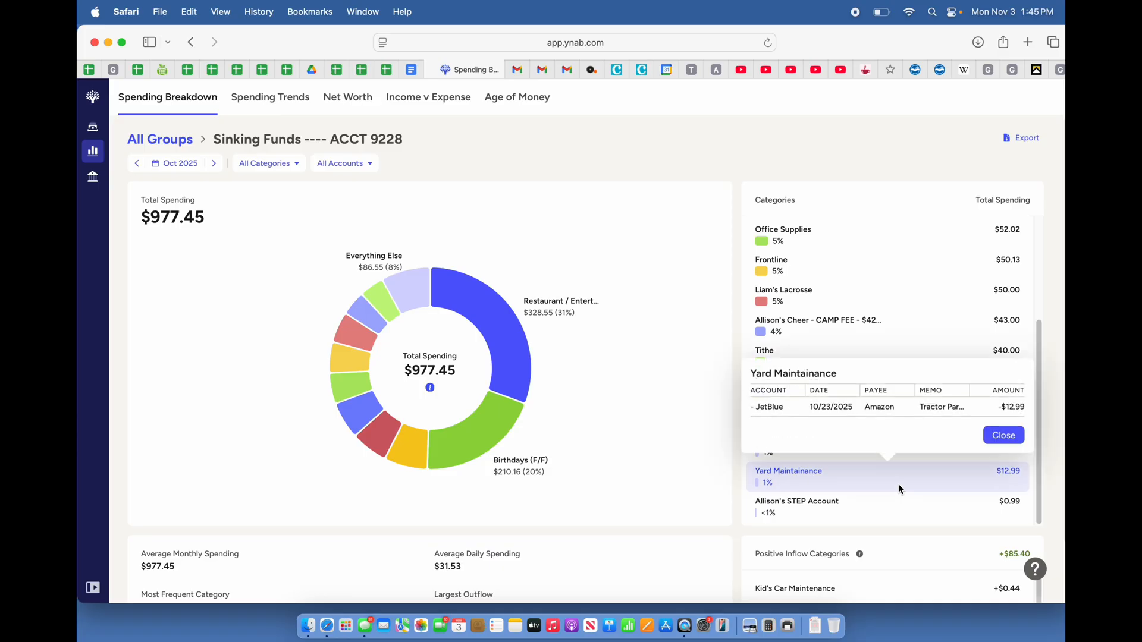
click(993, 437)
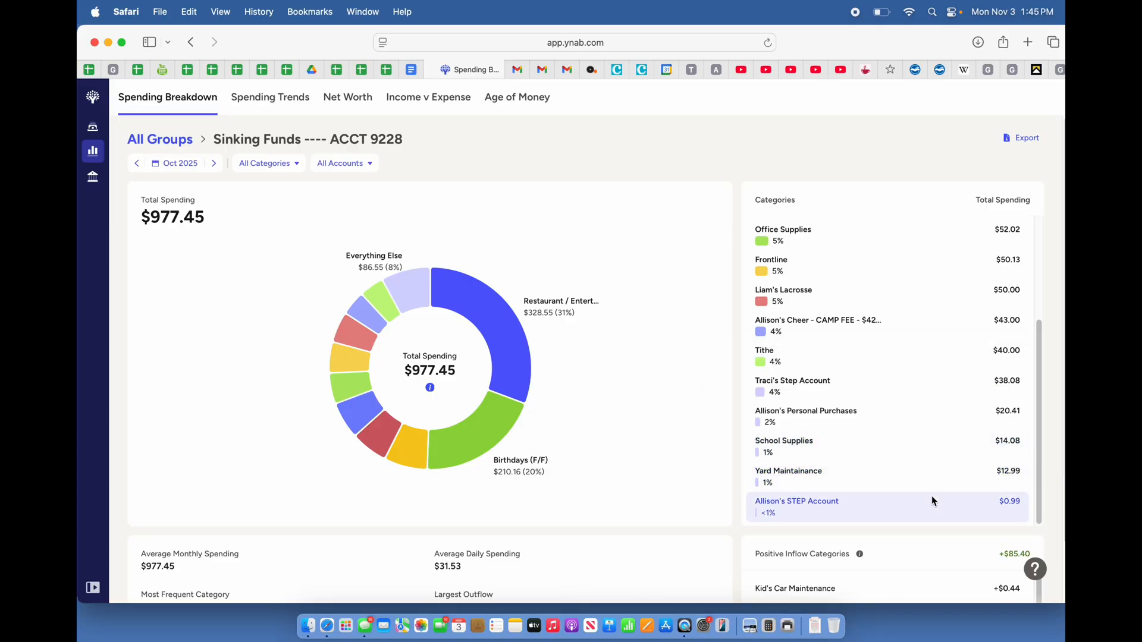
Review the Sinking Funds spending averages, largest outflow and positive inflow categories, and return to all groups
scroll(932, 498, down, 1)
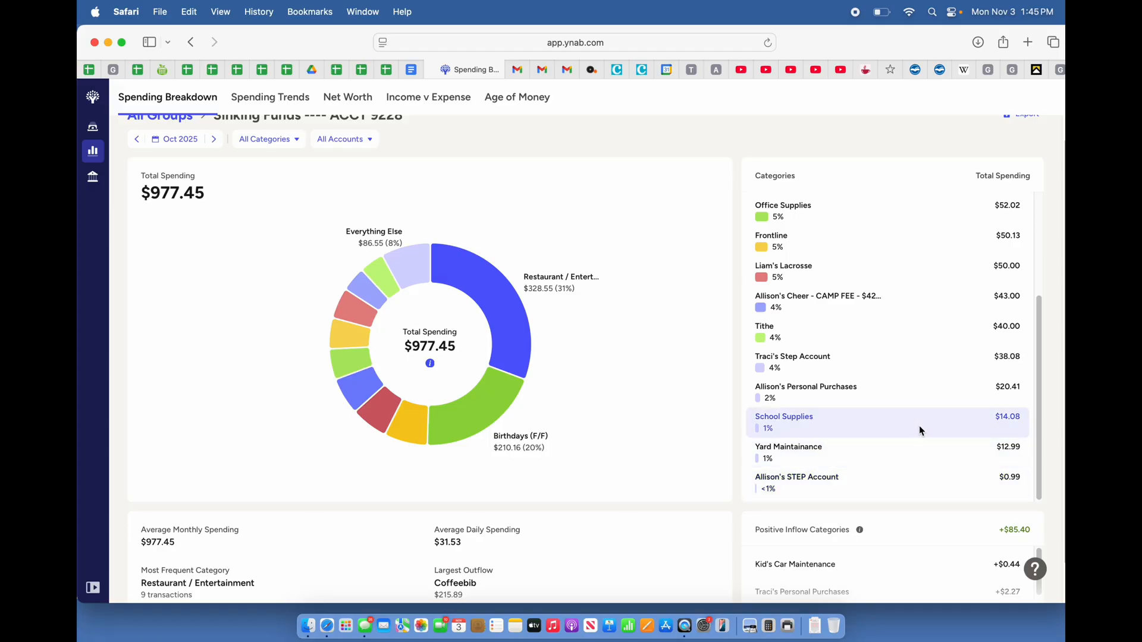
scroll(919, 426, down, 1)
scroll(920, 429, up, 2)
scroll(919, 426, down, 1)
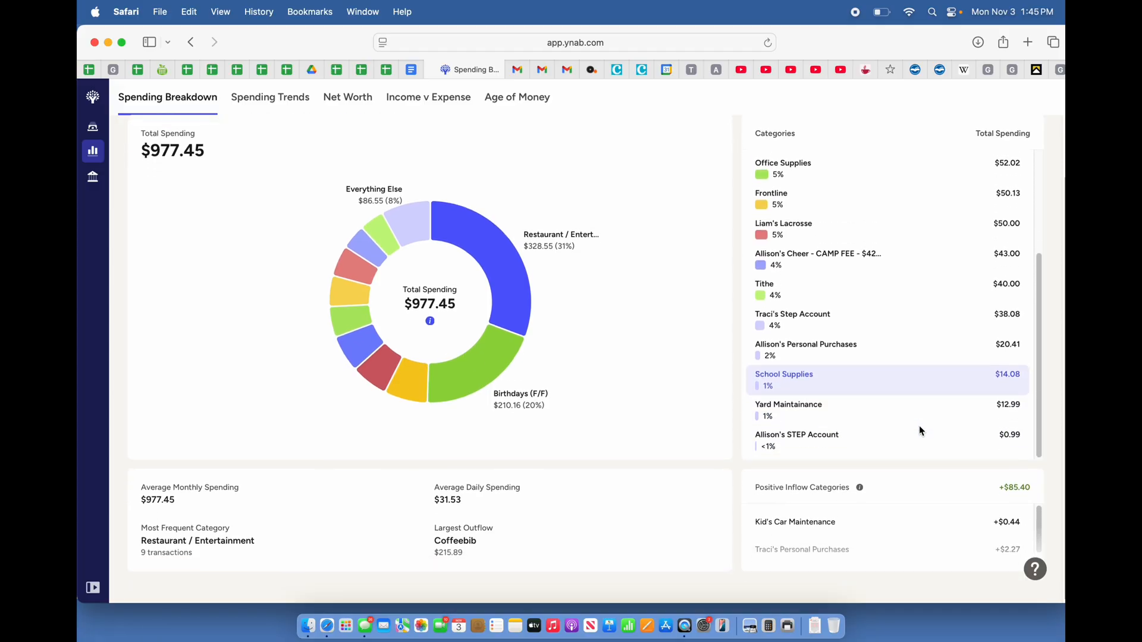
scroll(922, 429, up, 5)
scroll(608, 261, up, 3)
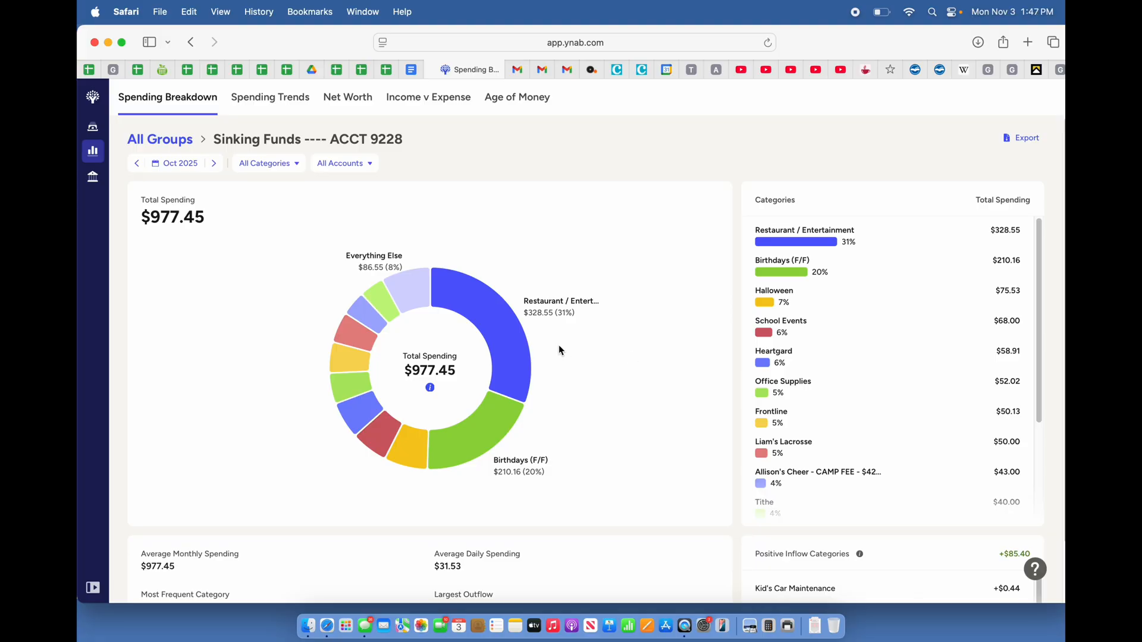
click(154, 141)
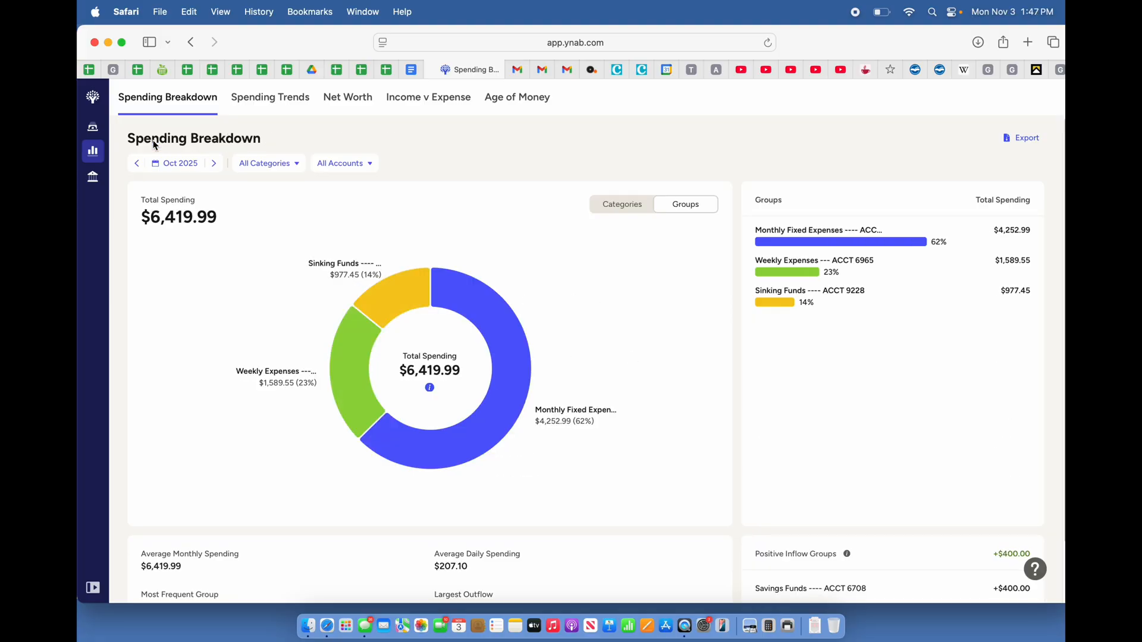